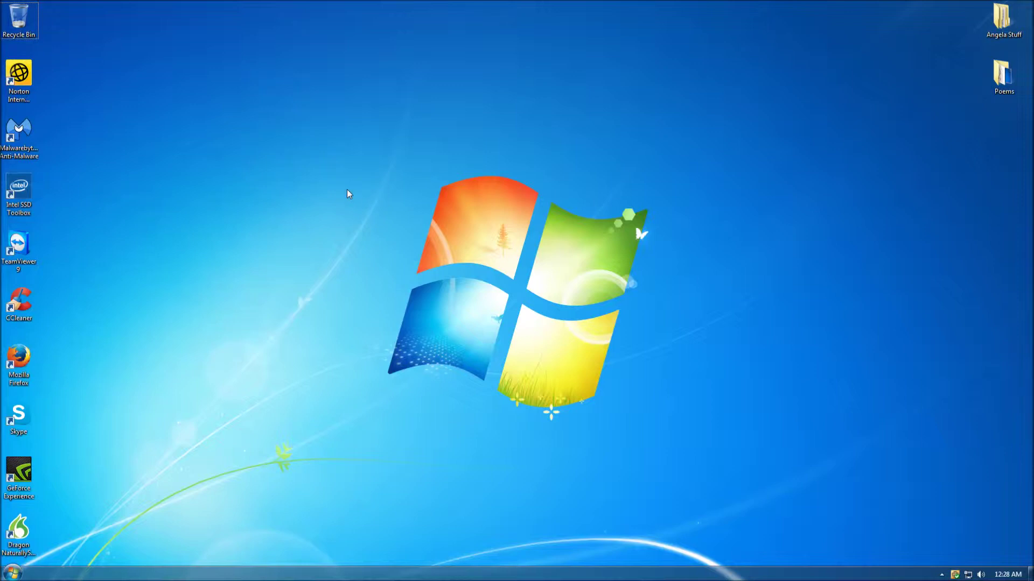
Launch Firefox, close it, relaunch it, and dismiss the 'already running, not responding' warnings
{"action": "double_click", "coordinate": [31, 357]}
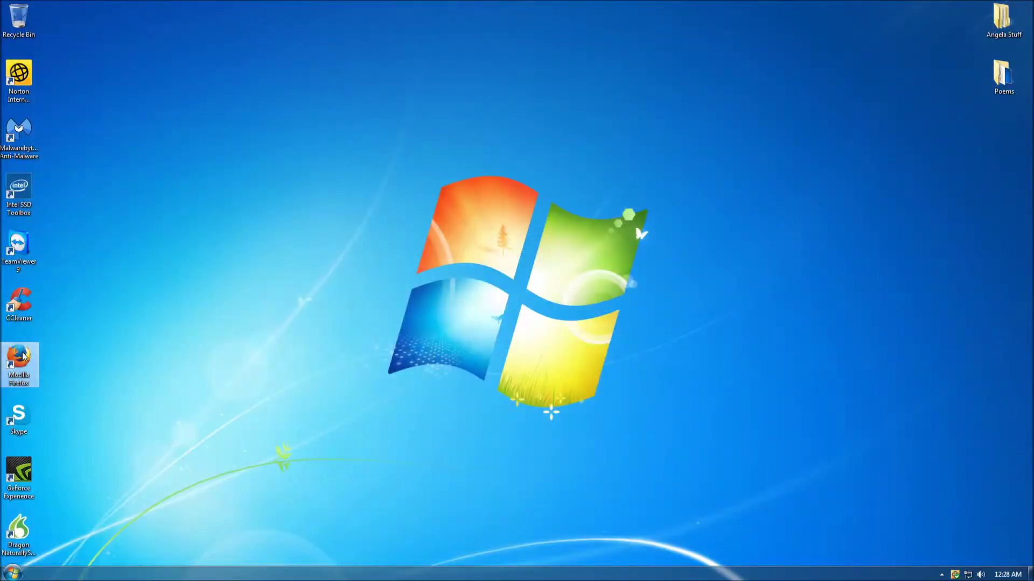
{"action": "double_click", "coordinate": [23, 356]}
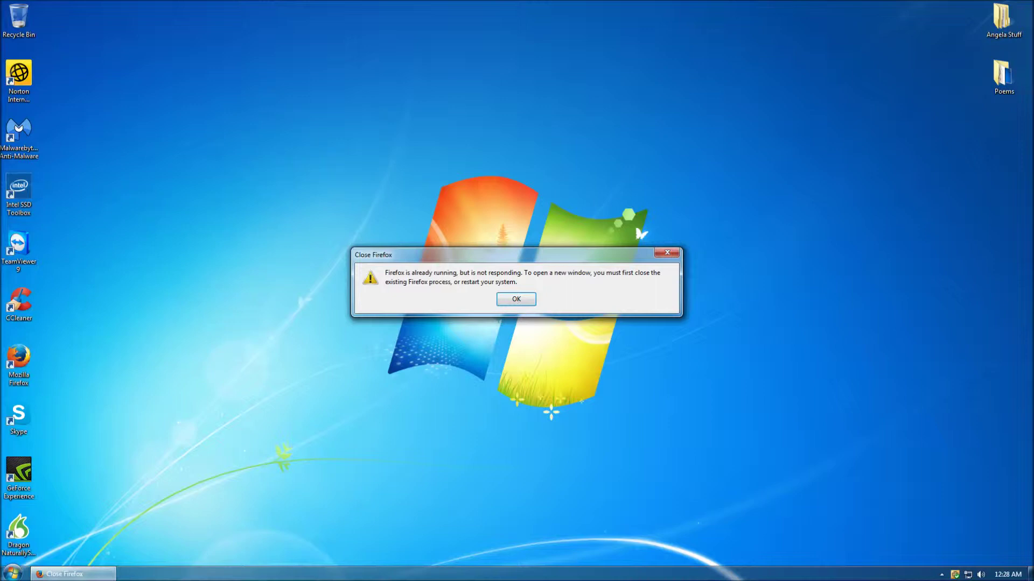
{"action": "left_click", "coordinate": [527, 299]}
{"action": "double_click", "coordinate": [19, 360]}
{"action": "left_click", "coordinate": [515, 299]}
End the hung firefox.exe process in Task Manager, then relaunch Firefox from the desktop
{"action": "right_click", "coordinate": [460, 575]}
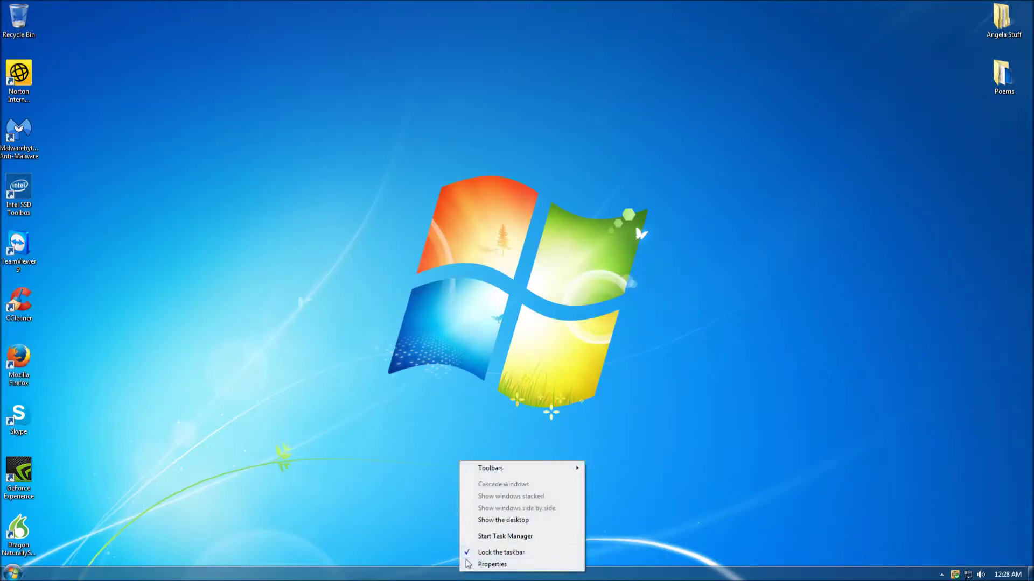
{"action": "left_click", "coordinate": [480, 537]}
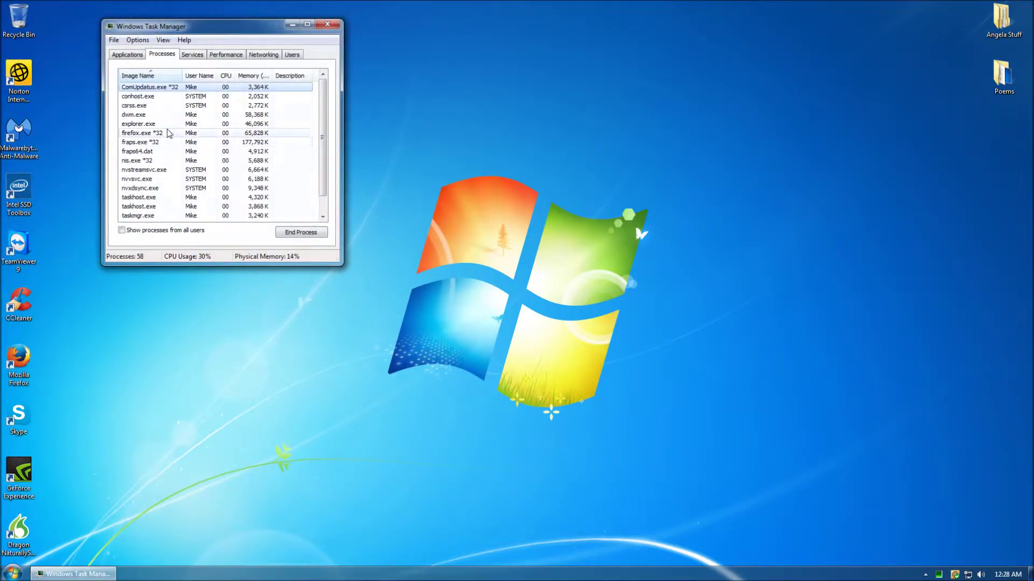
{"action": "left_click", "coordinate": [152, 134]}
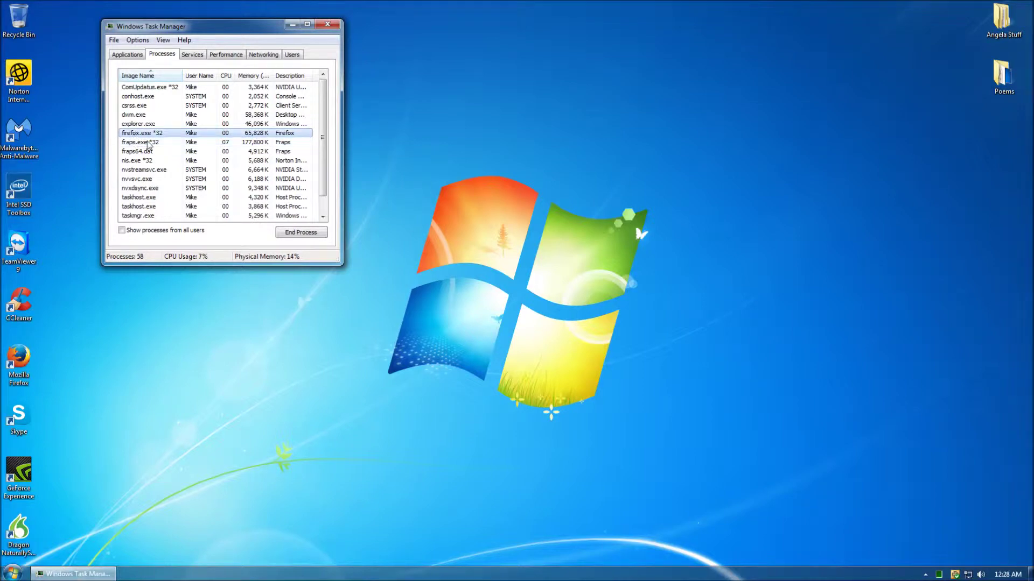
{"action": "left_click", "coordinate": [295, 233]}
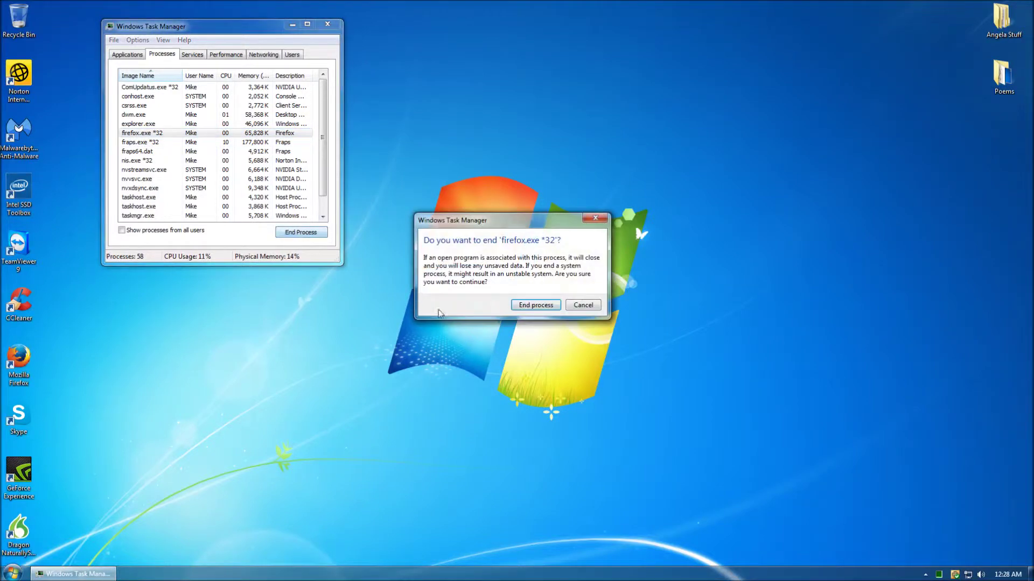
{"action": "left_click", "coordinate": [536, 306]}
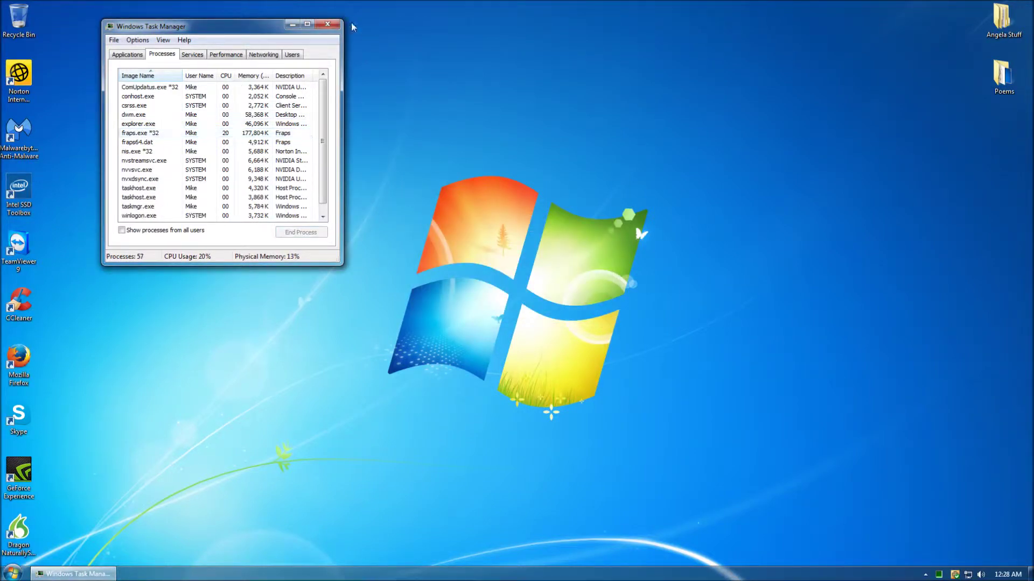
{"action": "left_click", "coordinate": [327, 24]}
{"action": "double_click", "coordinate": [19, 360]}
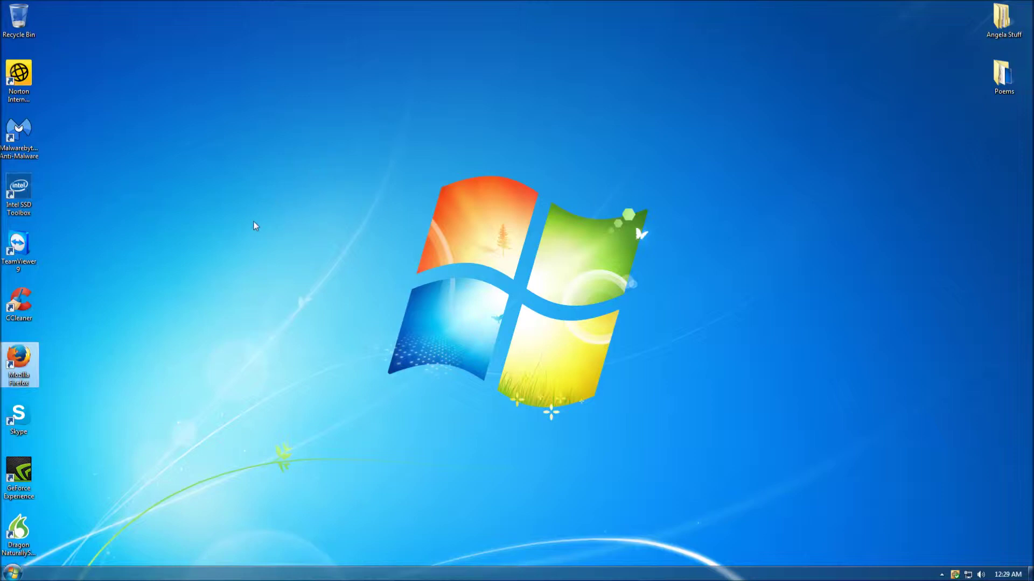
Start Notepad and type 'taskkill /F /IM <processname.exe> /T' and 'taskkill /F /IM firefox.exe /T'
{"action": "left_click", "coordinate": [12, 573]}
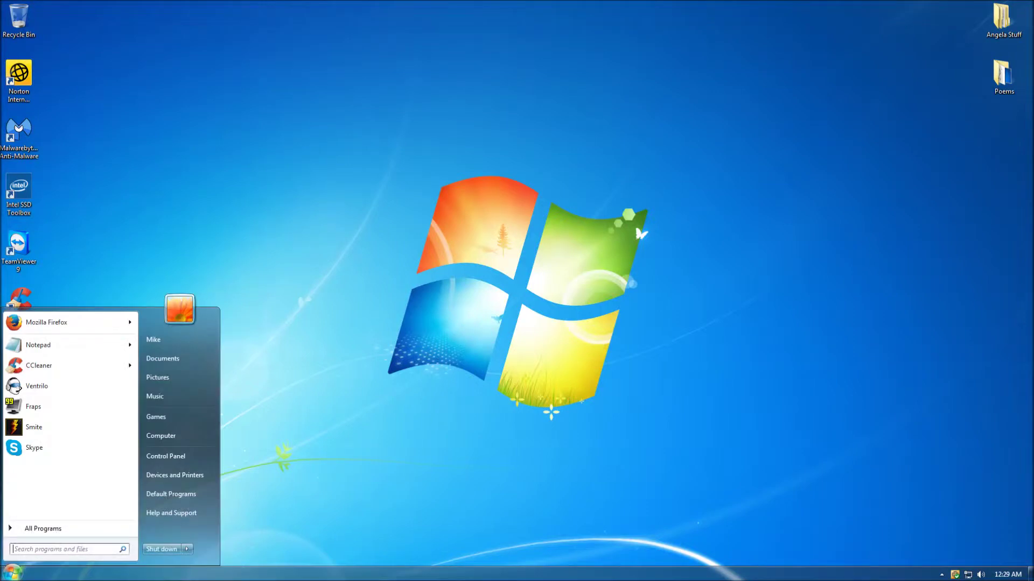
{"action": "type", "text": "note"}
{"action": "key", "text": "Return"}
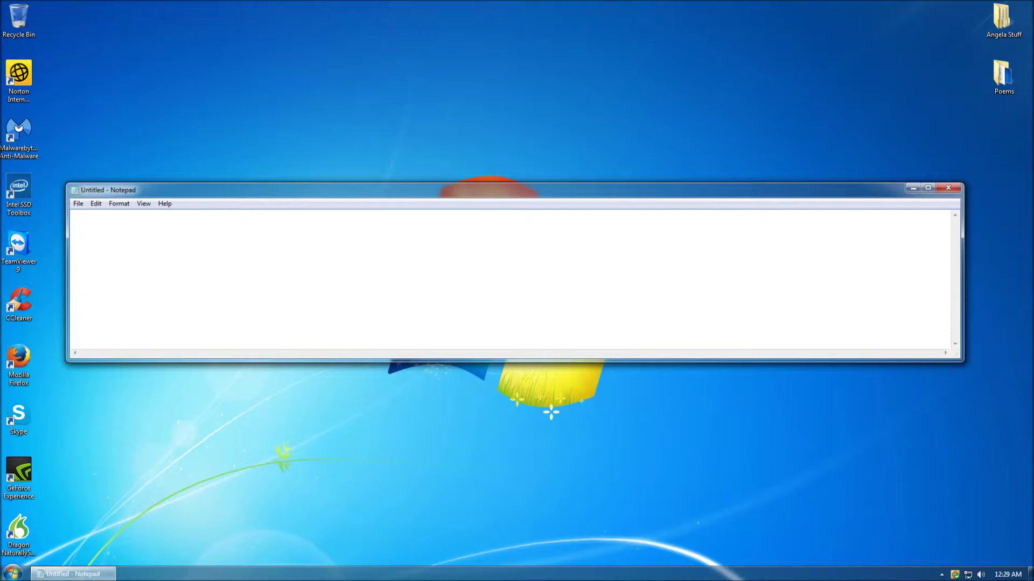
{"action": "type", "text": "task"}
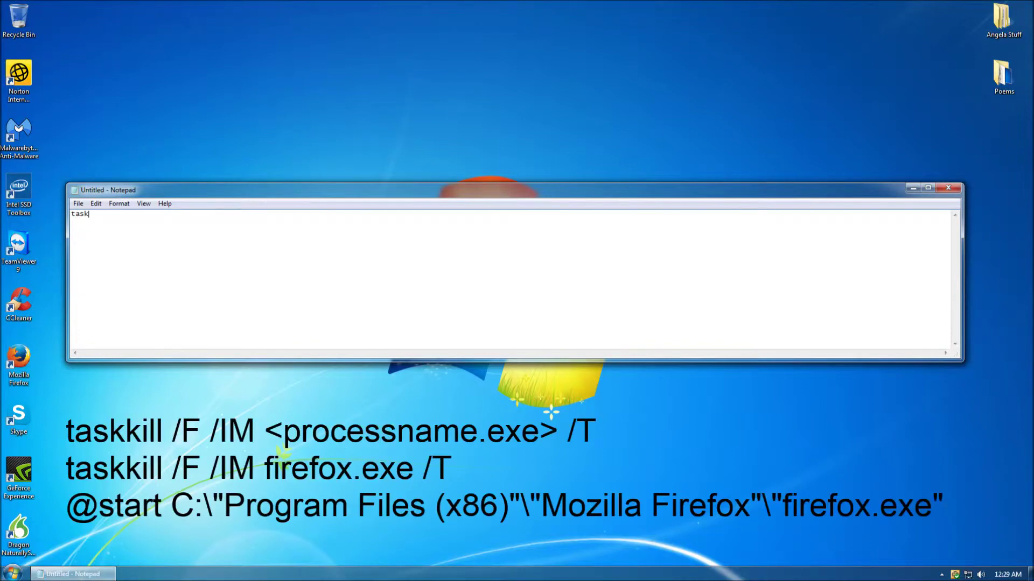
{"action": "type", "text": "kill /F"}
{"action": "type", "text": " /IM"}
{"action": "type", "text": " <"}
{"action": "type", "text": "proces"}
{"action": "type", "text": "sname.e"}
{"action": "type", "text": "xe"}
{"action": "type", "text": "> /T "}
{"action": "type", "text": "tas"}
{"action": "type", "text": "k"}
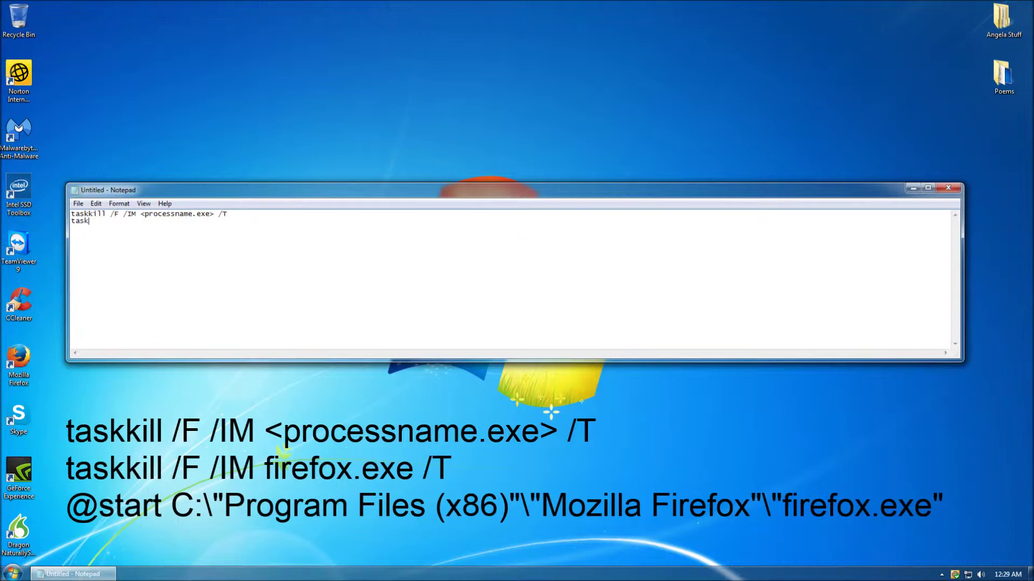
{"action": "type", "text": "kill /F"}
{"action": "type", "text": " /I"}
{"action": "type", "text": "M fire"}
{"action": "type", "text": "fox.exe"}
{"action": "type", "text": " /T "}
{"action": "type", "text": "@"}
{"action": "type", "text": "start"}
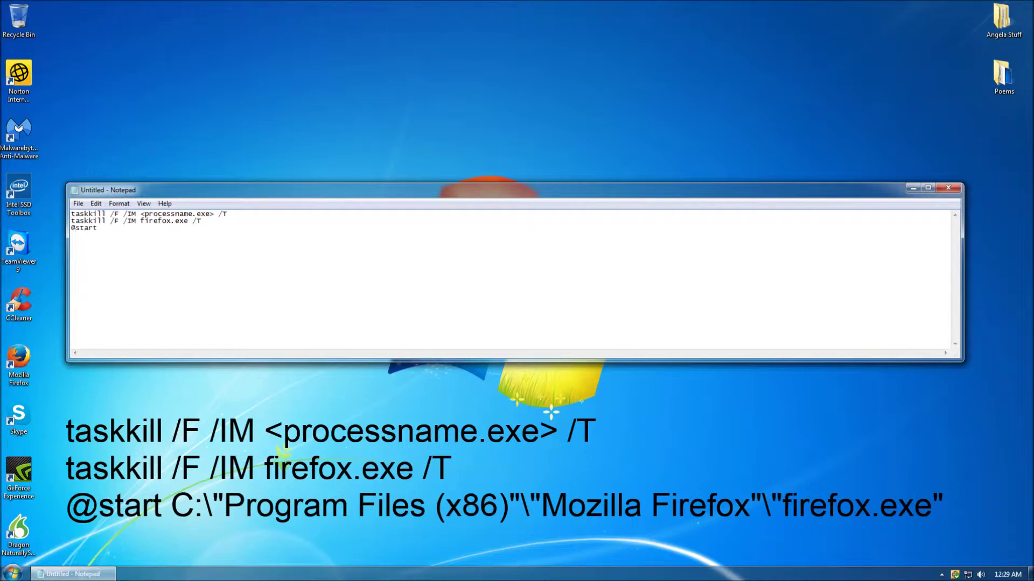
{"action": "type", "text": " C:\\\"program files (x86)\"\\\"Mozilla Firefox"}
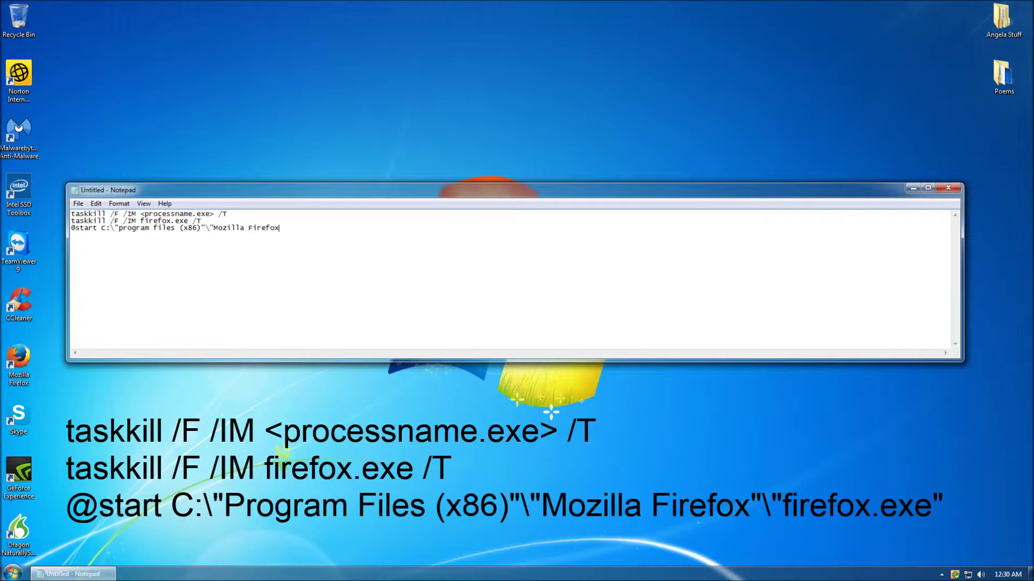
{"action": "type", "text": "\"\\\"firefox.exe"}
Save the script on the Desktop as 'Mozilla Firefox.bat' with file type All Files
{"action": "left_click", "coordinate": [79, 204]}
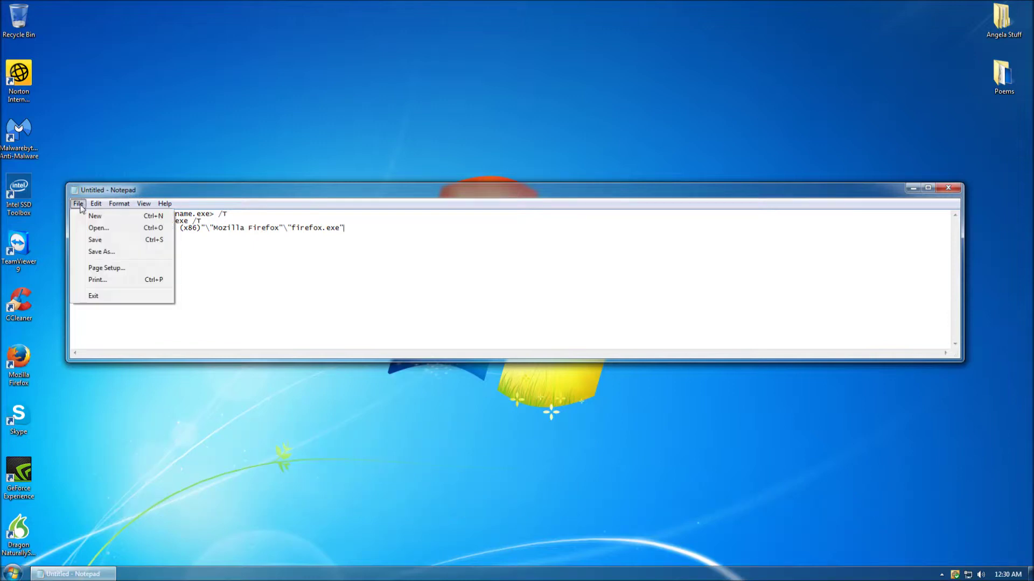
{"action": "left_click", "coordinate": [99, 252]}
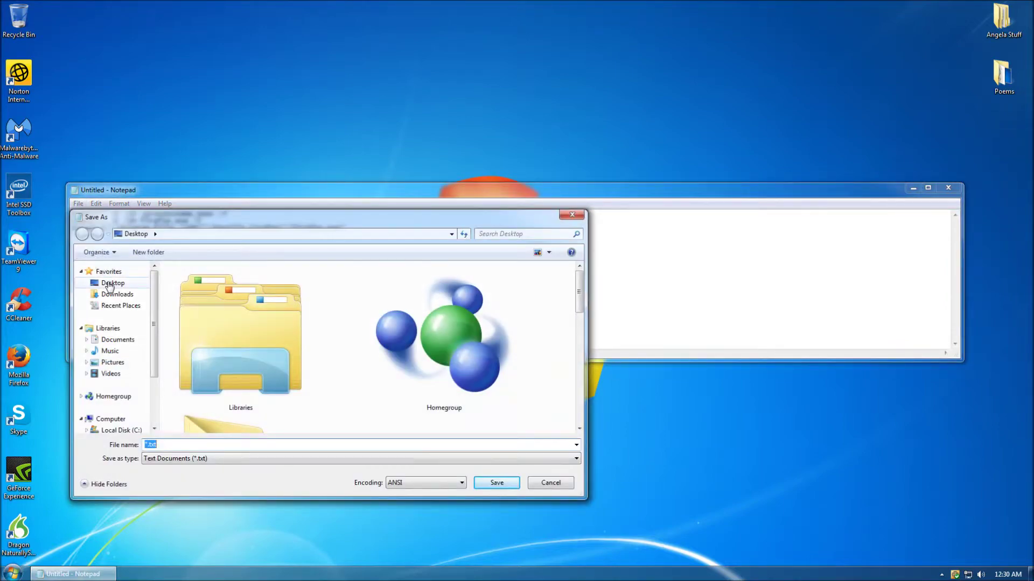
{"action": "left_click", "coordinate": [110, 285]}
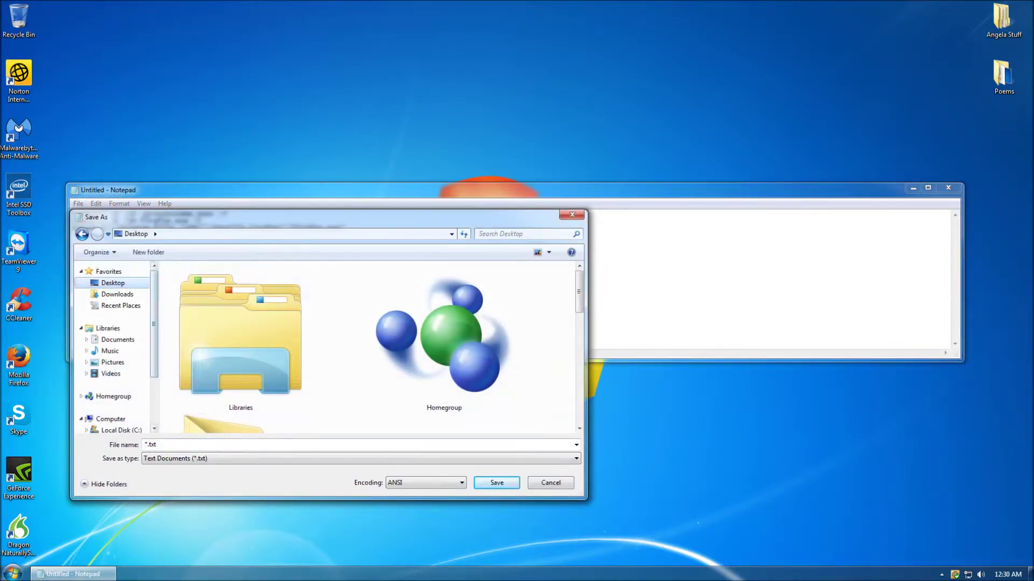
{"action": "type", "text": "Moz"}
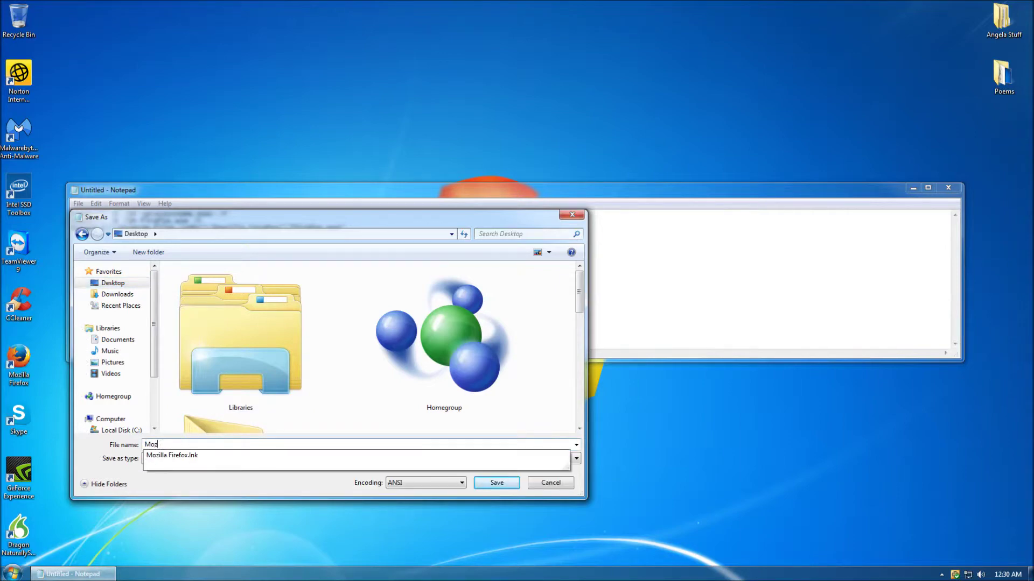
{"action": "type", "text": "illa Fi"}
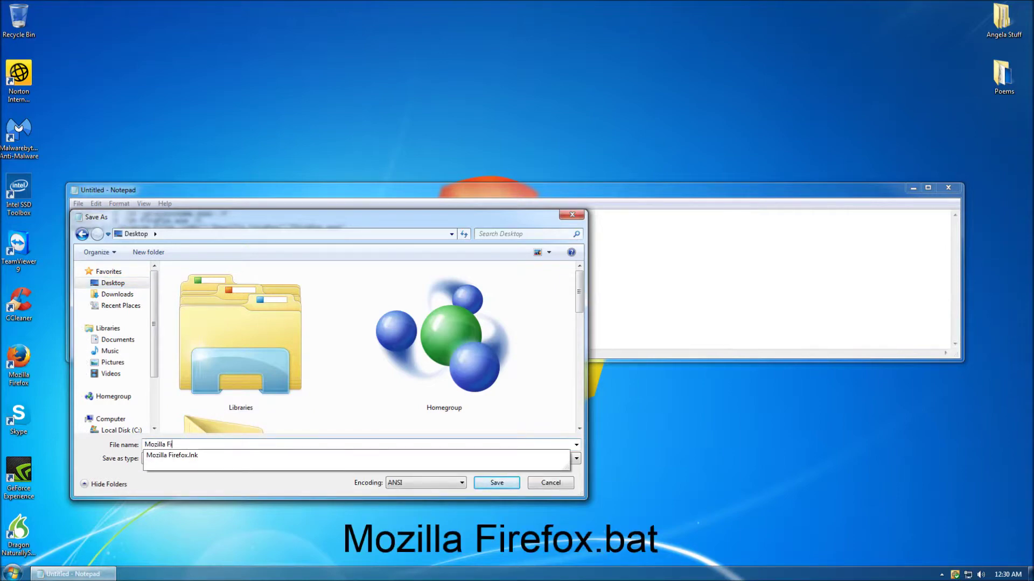
{"action": "type", "text": "refox.bat"}
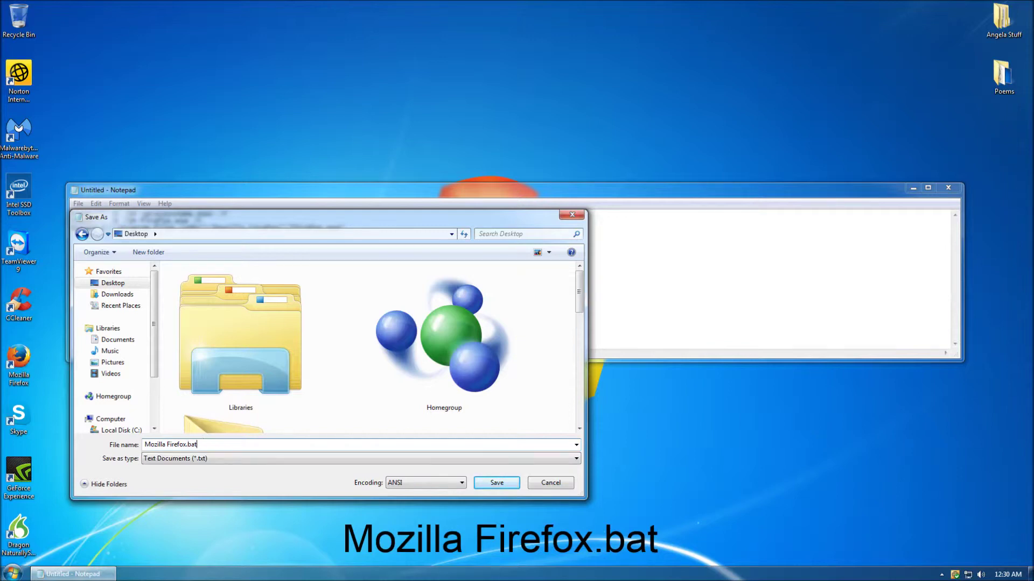
{"action": "left_click", "coordinate": [218, 459]}
{"action": "left_click", "coordinate": [215, 478]}
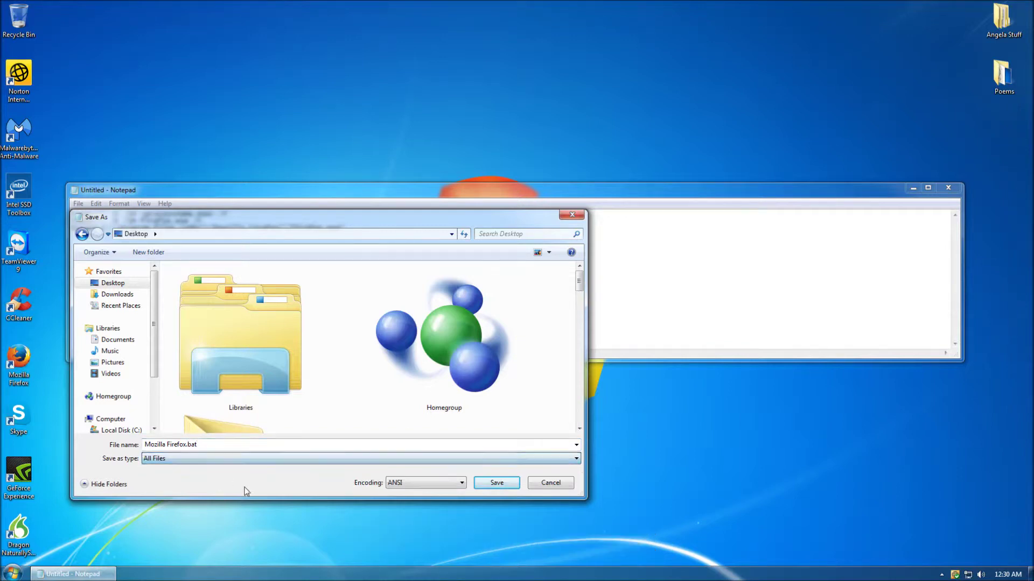
{"action": "left_click", "coordinate": [497, 482]}
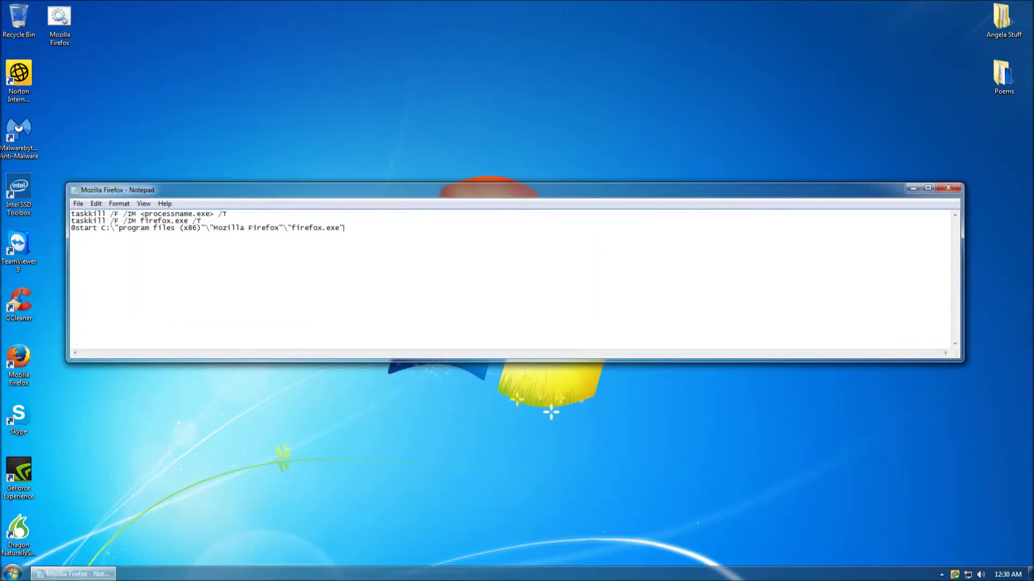
Close Notepad, relaunch Firefox from its shortcut, and dismiss the 'not responding' warnings
{"action": "left_click", "coordinate": [948, 187]}
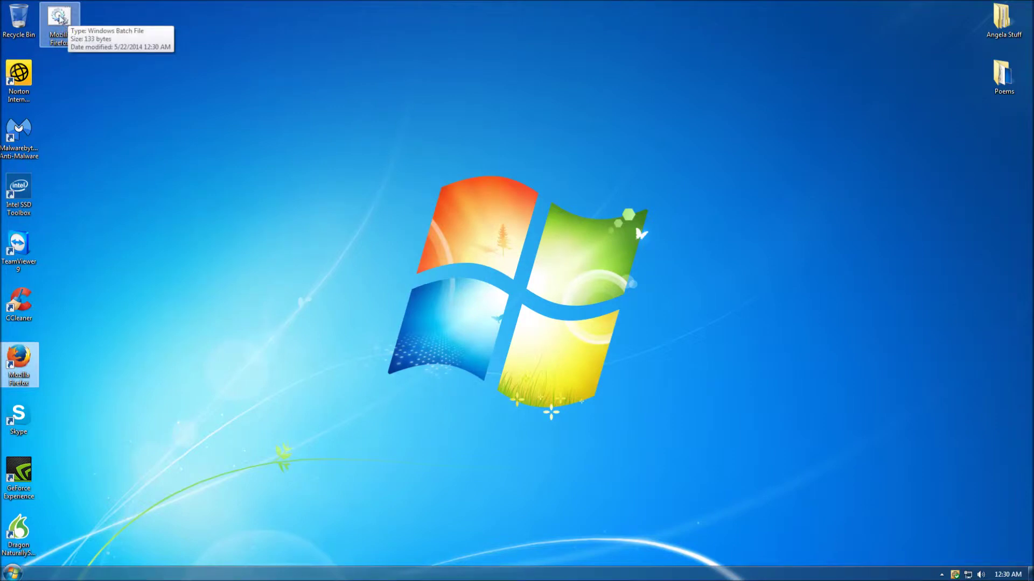
{"action": "left_click", "coordinate": [74, 31]}
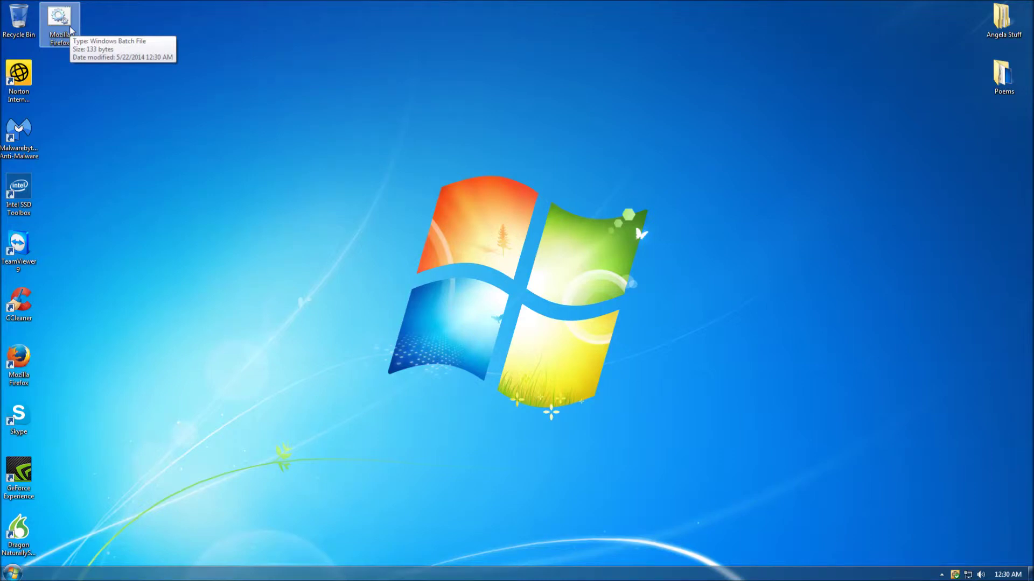
{"action": "double_click", "coordinate": [15, 367]}
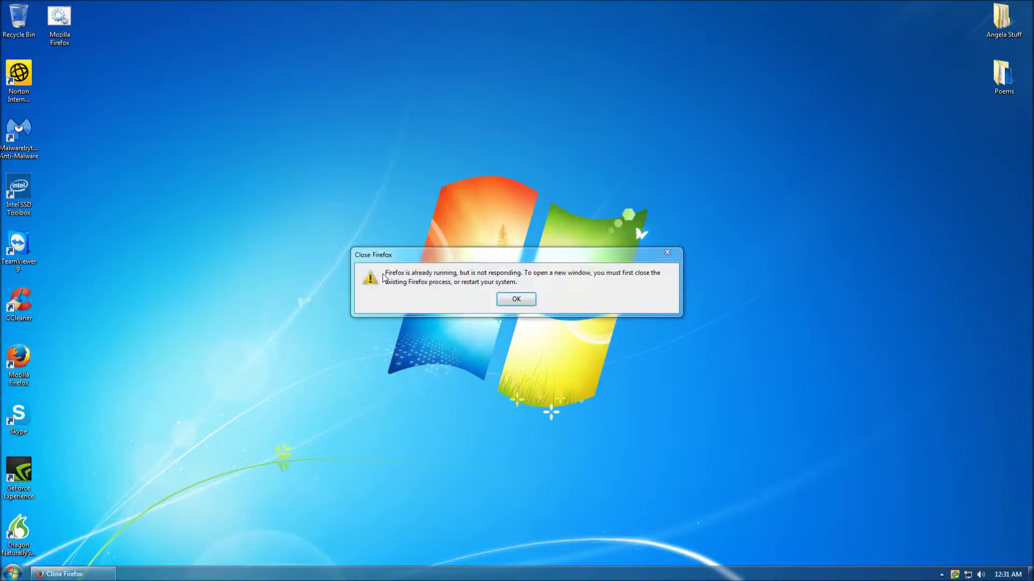
{"action": "left_click", "coordinate": [514, 300]}
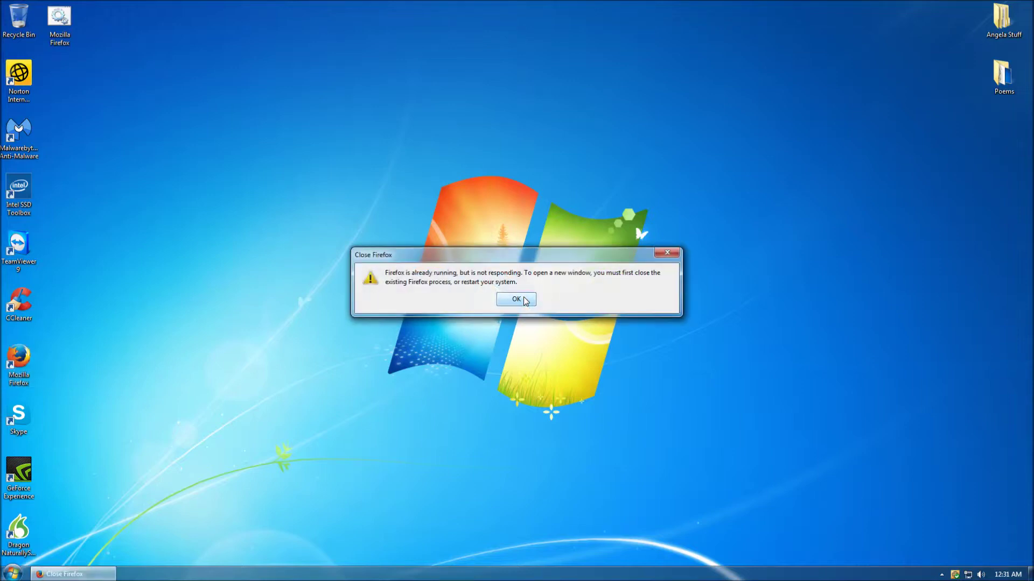
{"action": "left_click", "coordinate": [523, 296]}
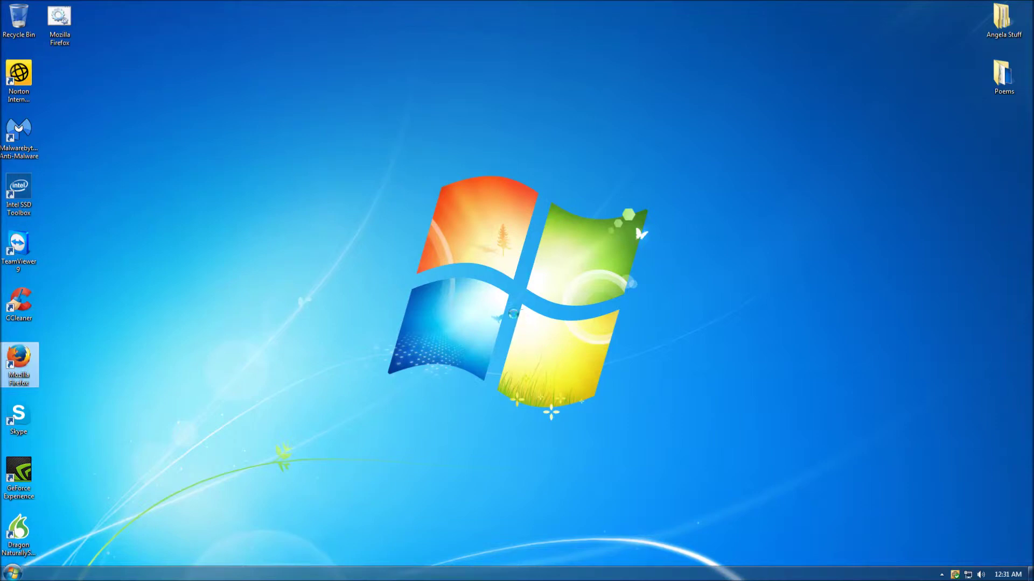
Dismiss the warning and locate the hung firefox.exe *32 process in Task Manager
{"action": "left_click", "coordinate": [515, 297]}
{"action": "right_click", "coordinate": [368, 573]}
{"action": "left_click", "coordinate": [393, 534]}
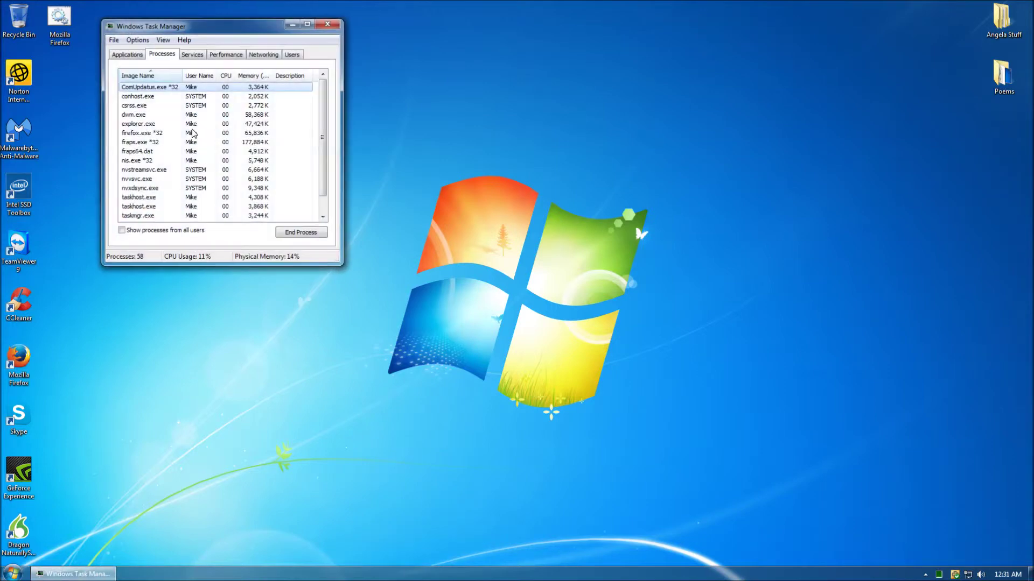
{"action": "left_click", "coordinate": [151, 135]}
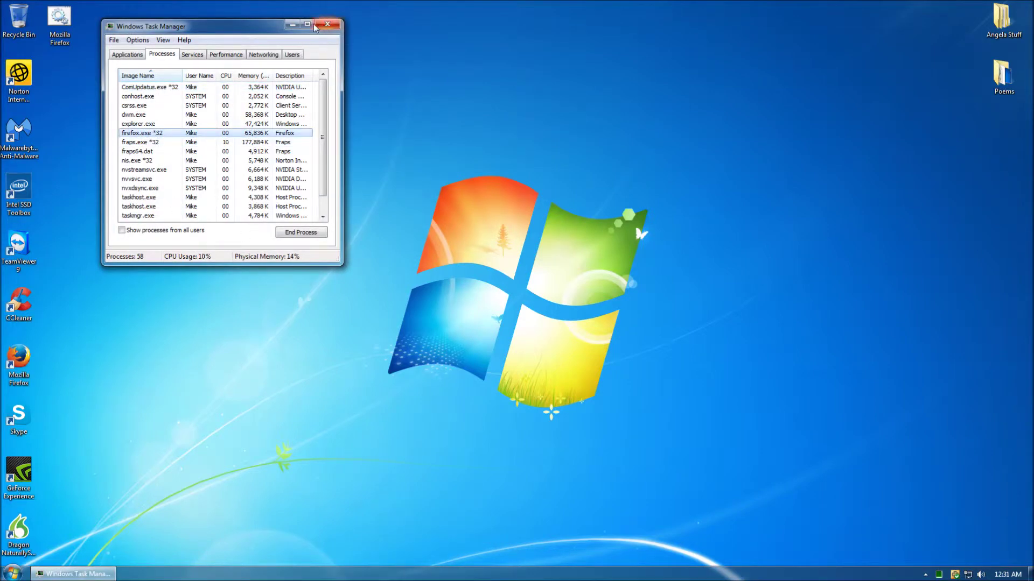
Run Mozilla Firefox.bat to kill and relaunch Firefox, then close Task Manager and Firefox
{"action": "left_click", "coordinate": [64, 32]}
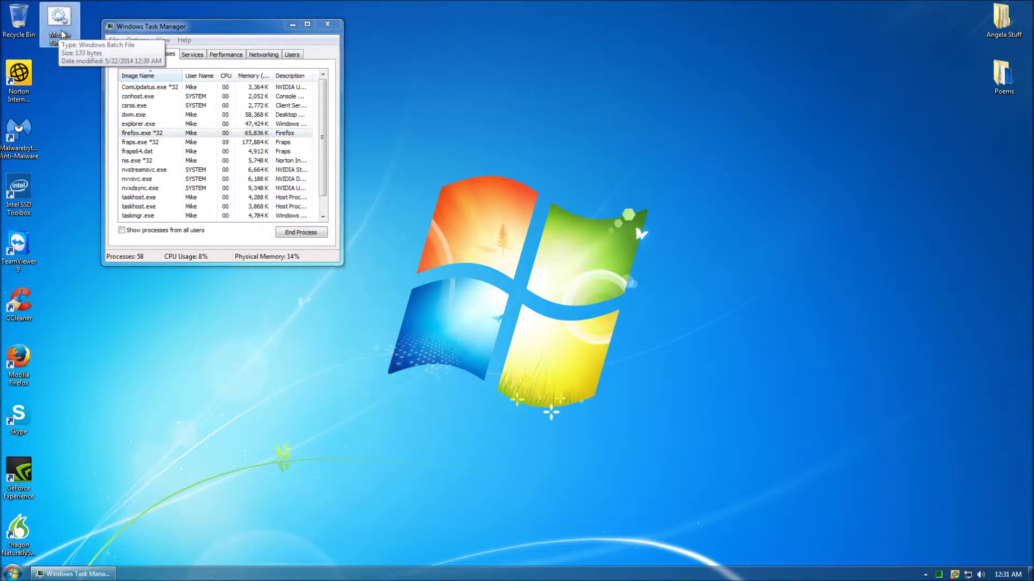
{"action": "double_click", "coordinate": [62, 33]}
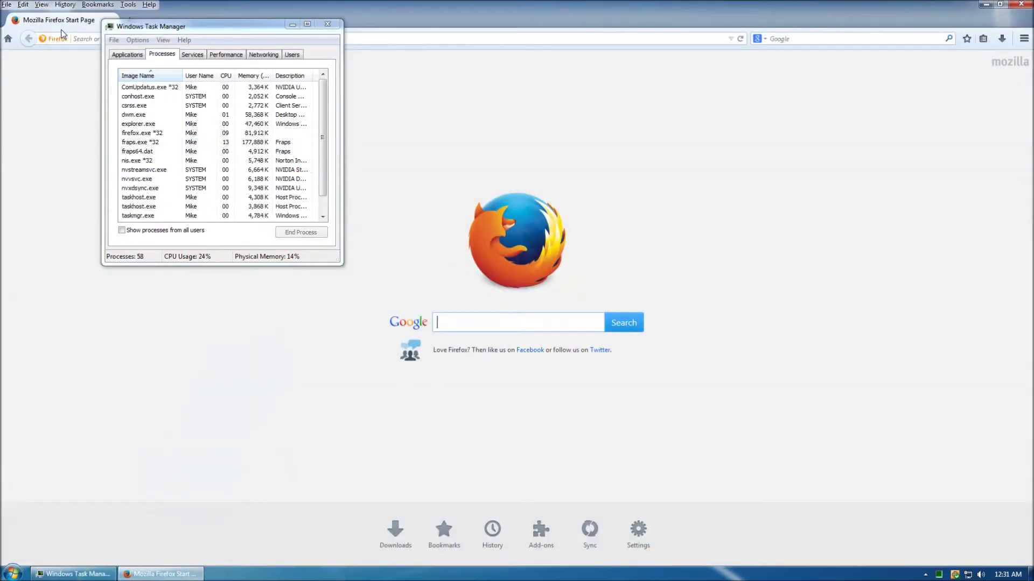
{"action": "left_click", "coordinate": [326, 24]}
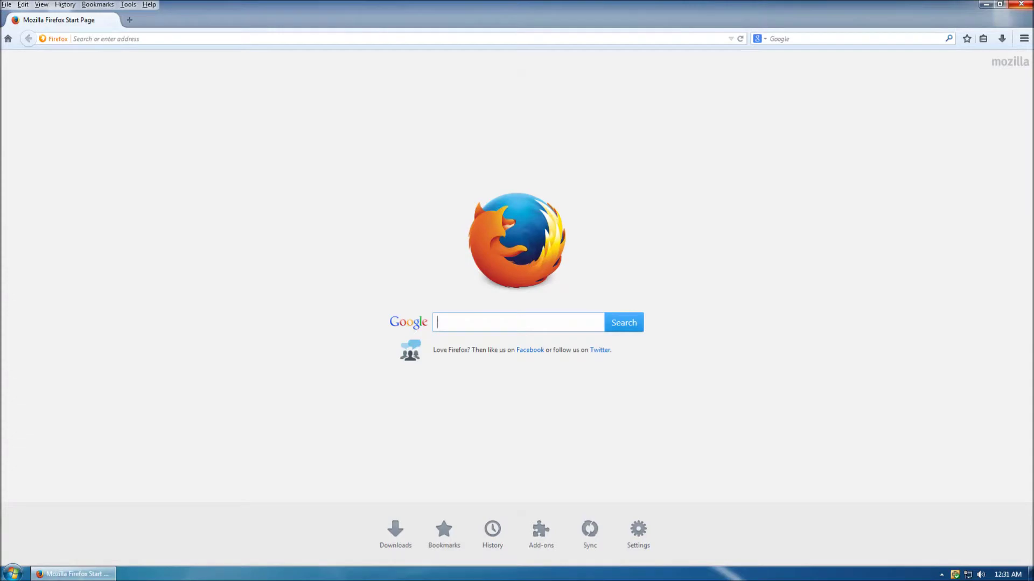
{"action": "left_click", "coordinate": [1020, 4]}
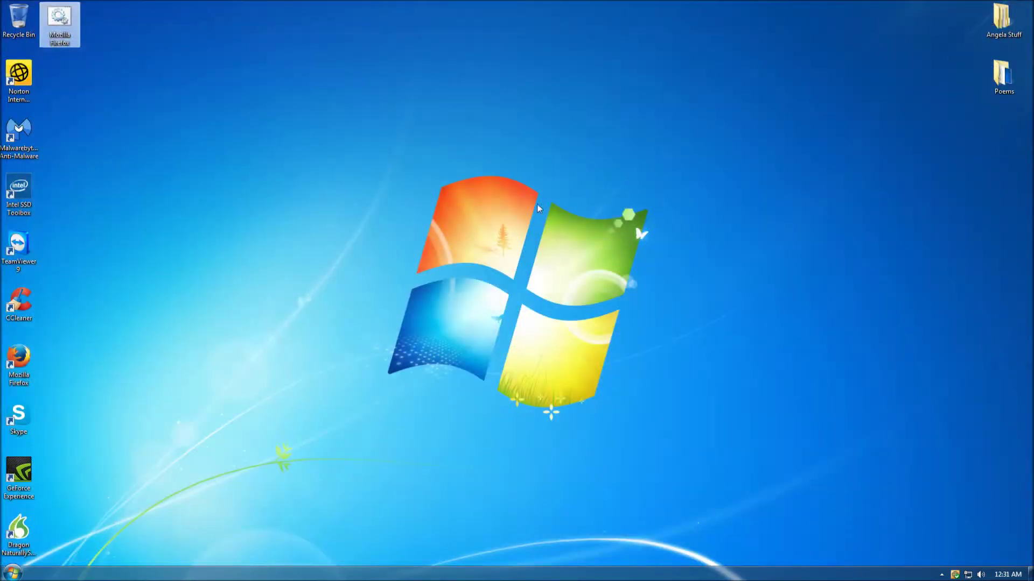
{"action": "left_click", "coordinate": [149, 89]}
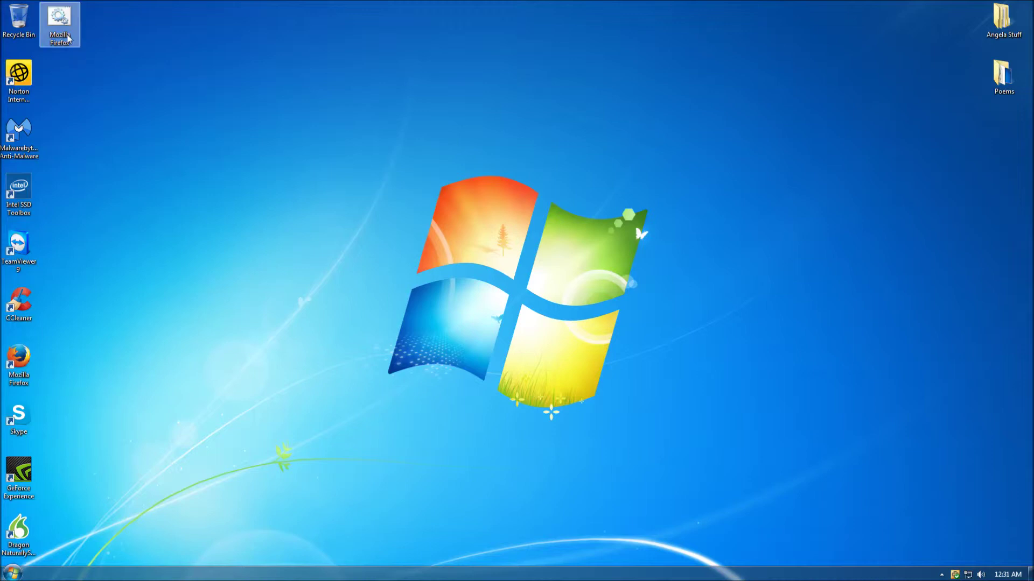
{"action": "mouse_move", "coordinate": [67, 30]}
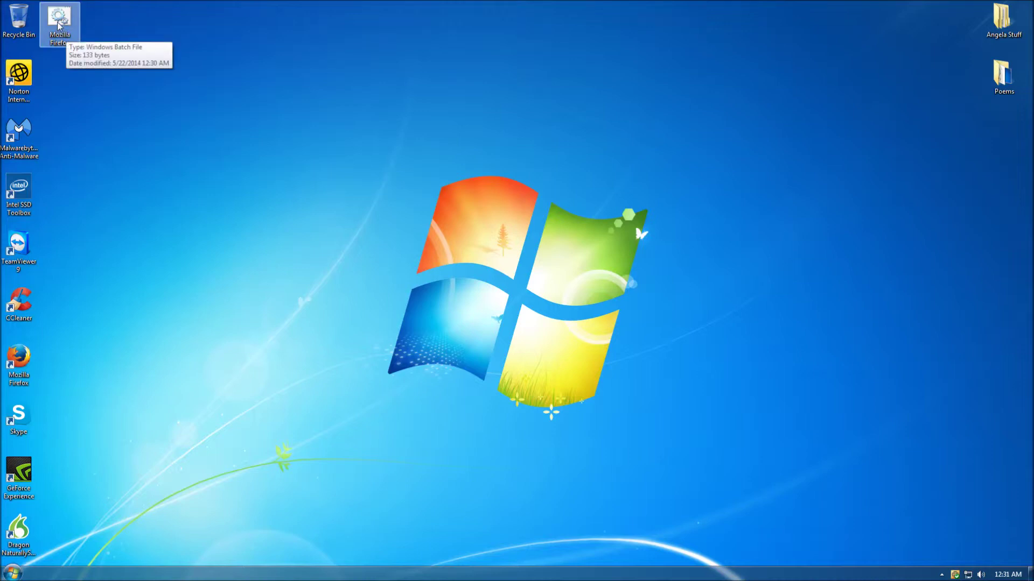
{"action": "right_click", "coordinate": [60, 25]}
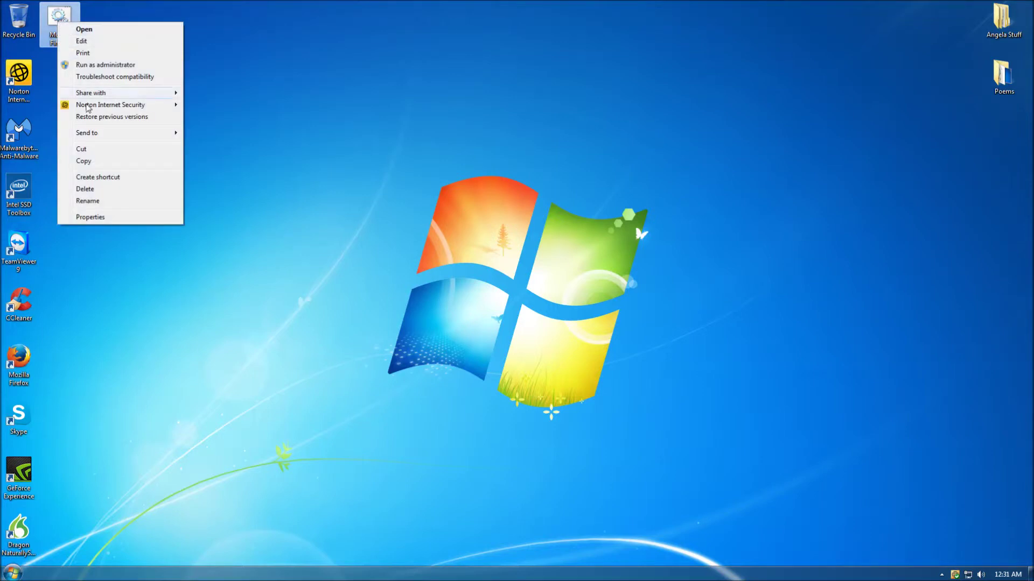
Create a desktop shortcut to the Mozilla Firefox.bat file
{"action": "mouse_move", "coordinate": [94, 133]}
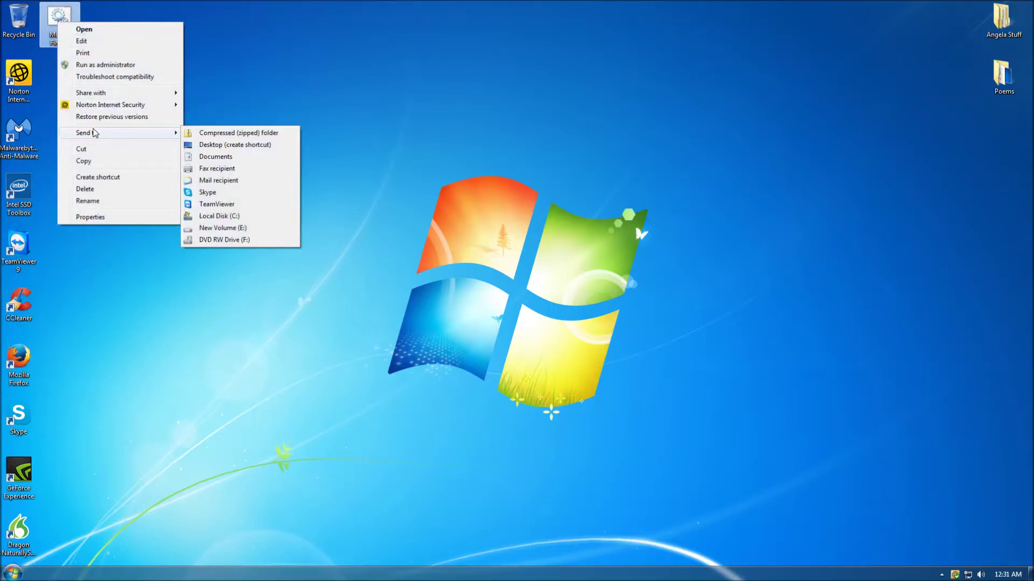
{"action": "left_click", "coordinate": [215, 145]}
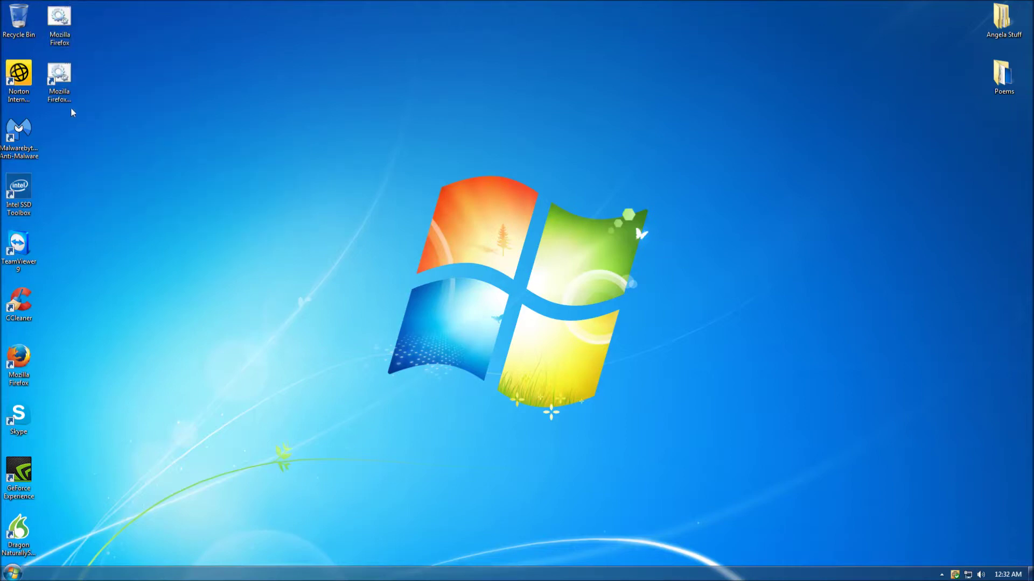
{"action": "left_click", "coordinate": [64, 82]}
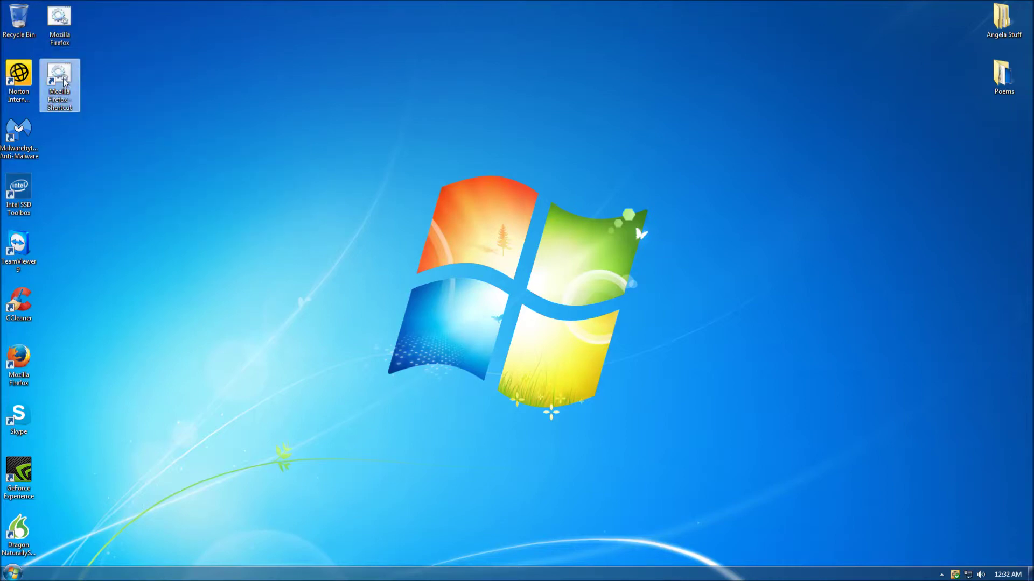
In the shortcut's properties, look through the SHELL32 icons, then pick another file to take icons from
{"action": "right_click", "coordinate": [64, 82]}
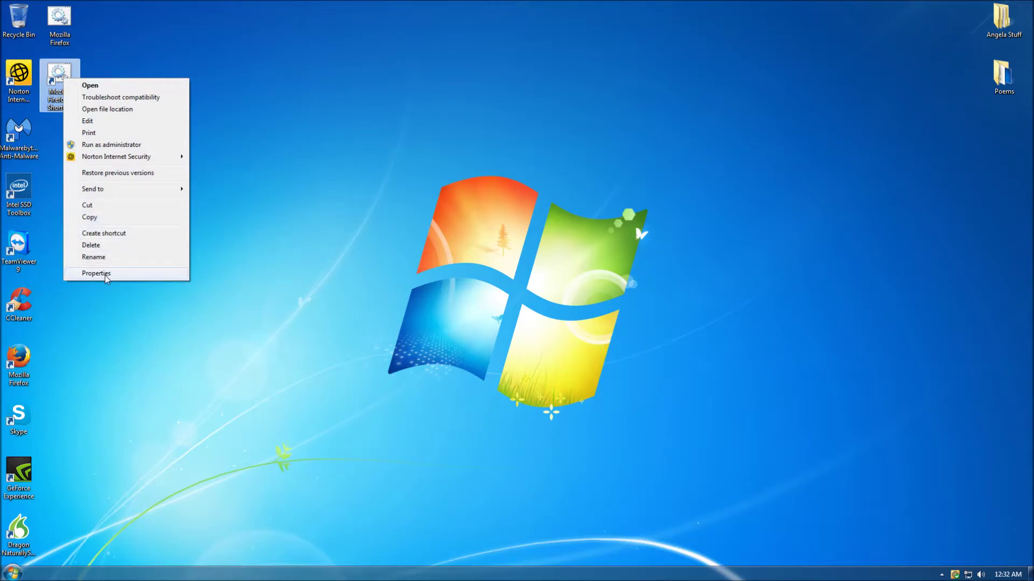
{"action": "left_click", "coordinate": [105, 274]}
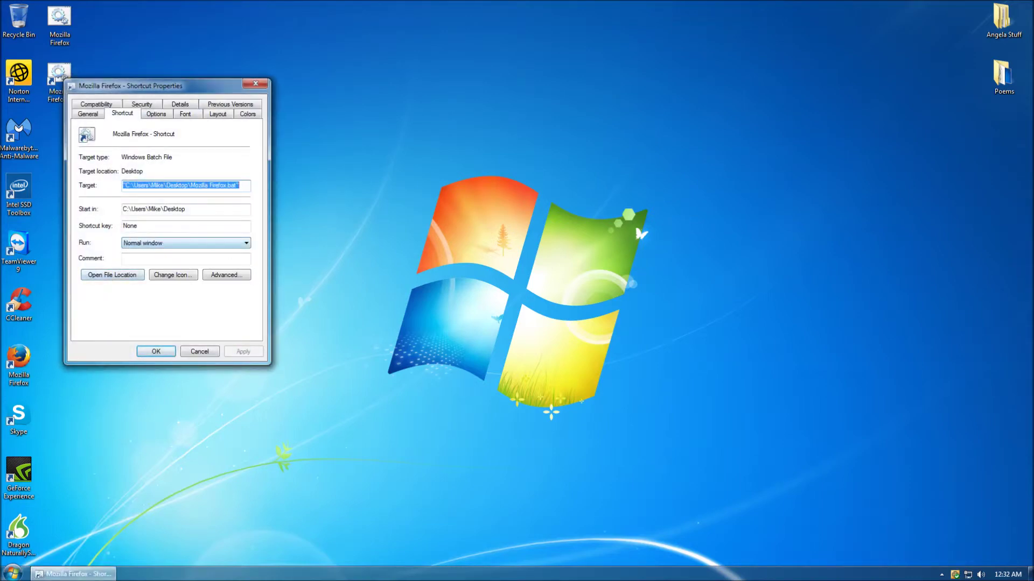
{"action": "left_click", "coordinate": [189, 274]}
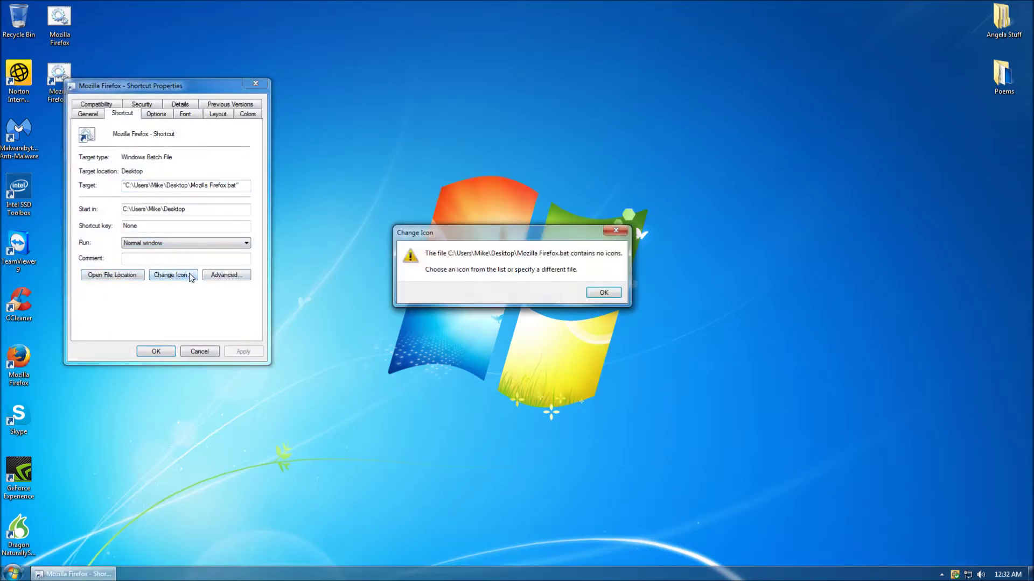
{"action": "left_click", "coordinate": [603, 293]}
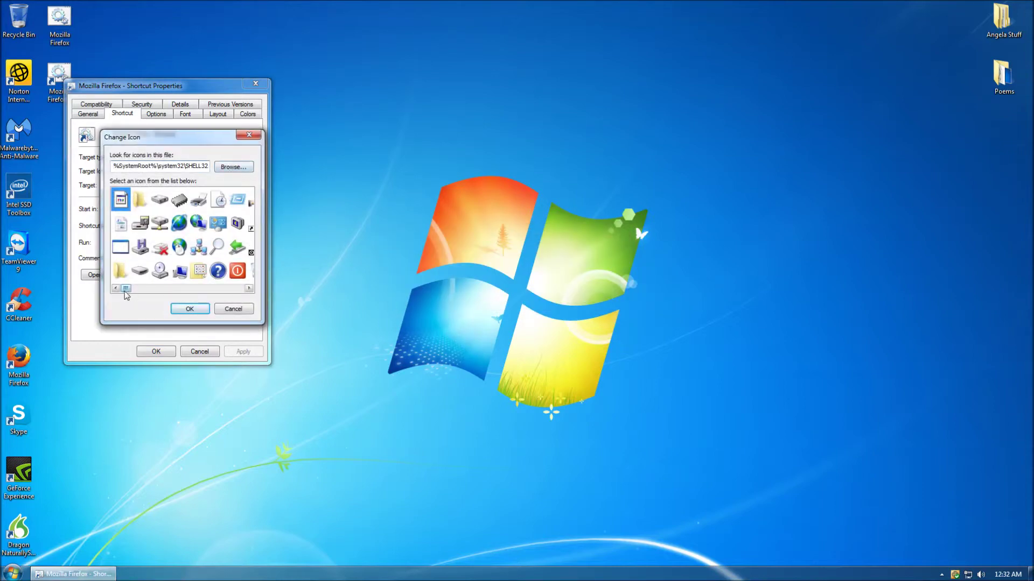
{"action": "left_click_drag", "start_coordinate": [126, 289], "coordinate": [237, 290]}
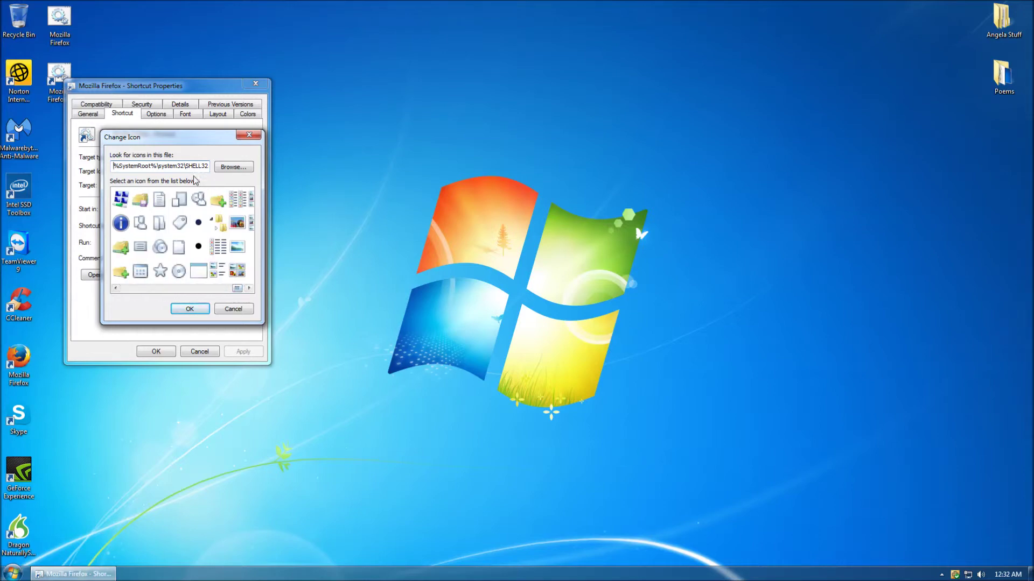
{"action": "left_click", "coordinate": [230, 167]}
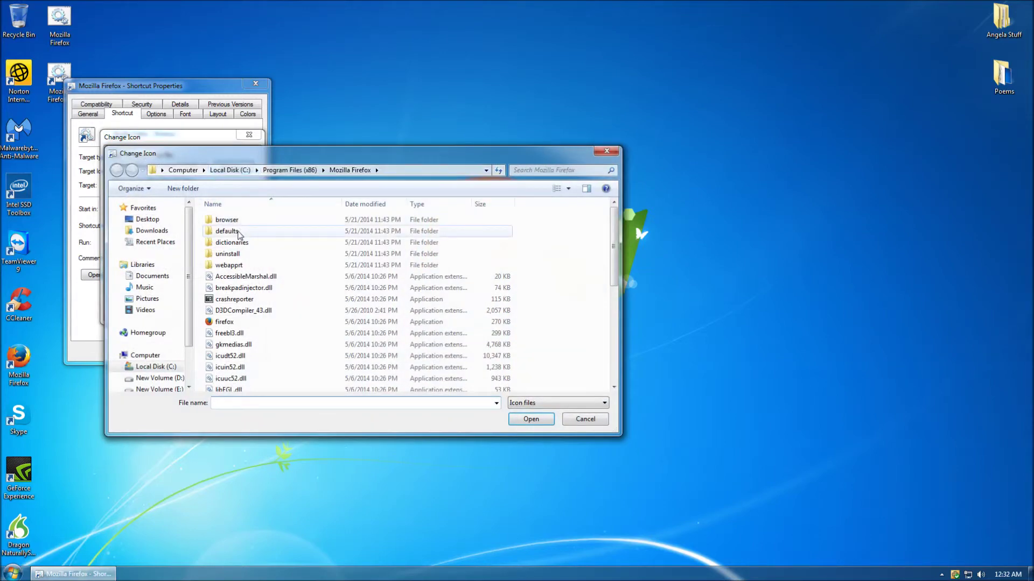
Load the icons from firefox.exe in C:\Program Files (x86)\Mozilla Firefox
{"action": "left_click", "coordinate": [162, 170]}
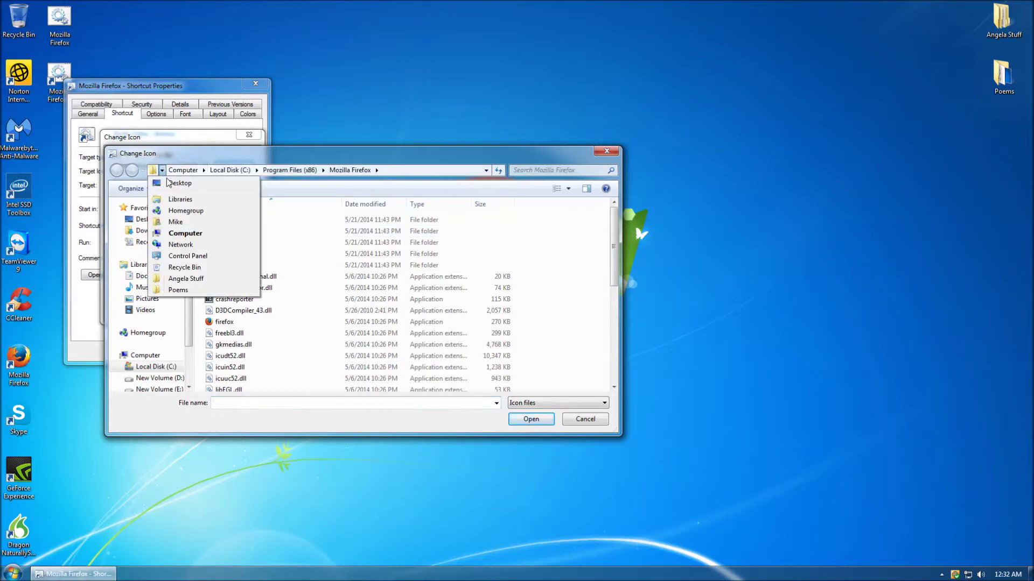
{"action": "left_click", "coordinate": [178, 233]}
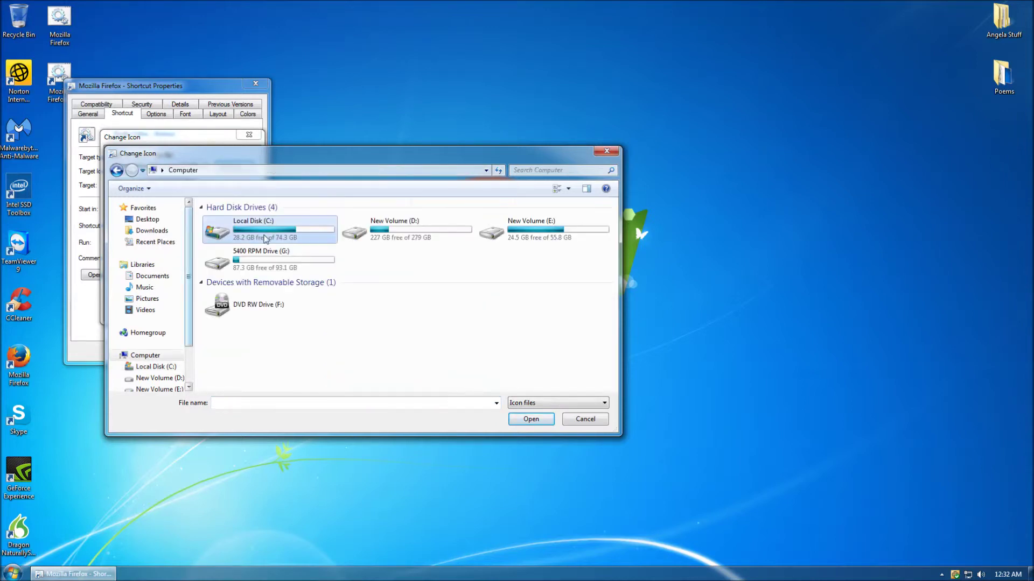
{"action": "double_click", "coordinate": [279, 237]}
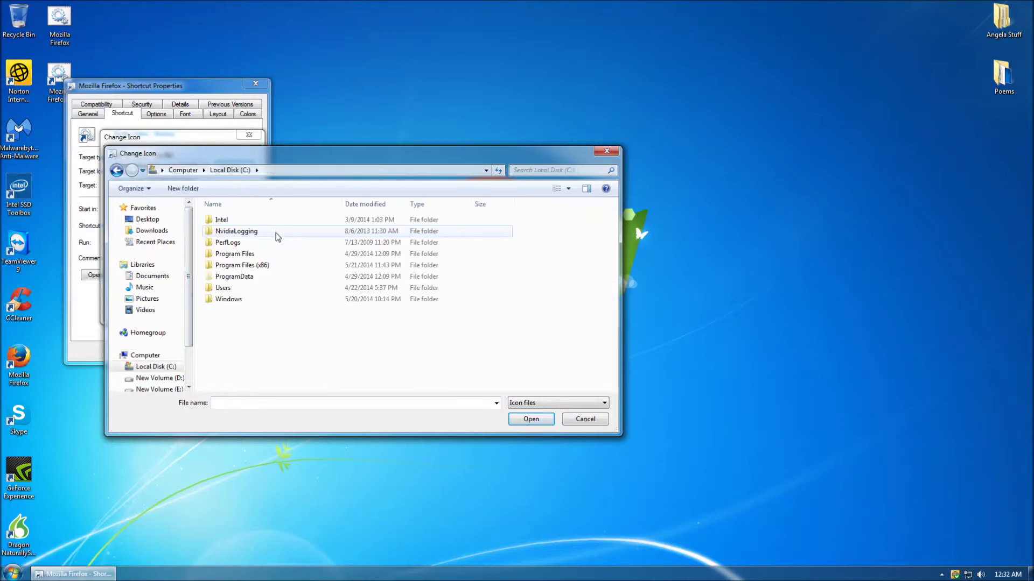
{"action": "double_click", "coordinate": [258, 265]}
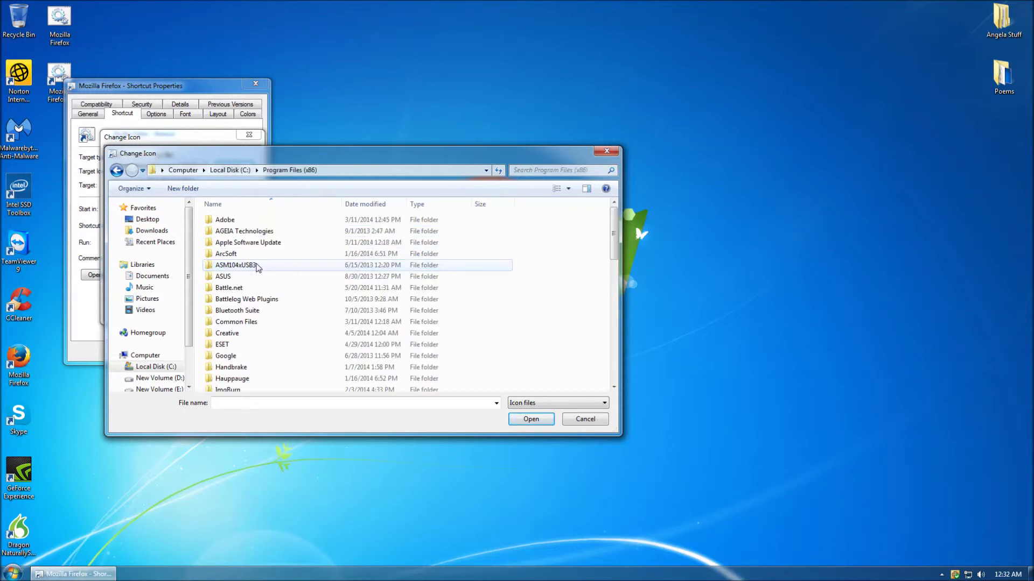
{"action": "scroll", "coordinate": [257, 268], "scroll_direction": "down", "scroll_amount": 5}
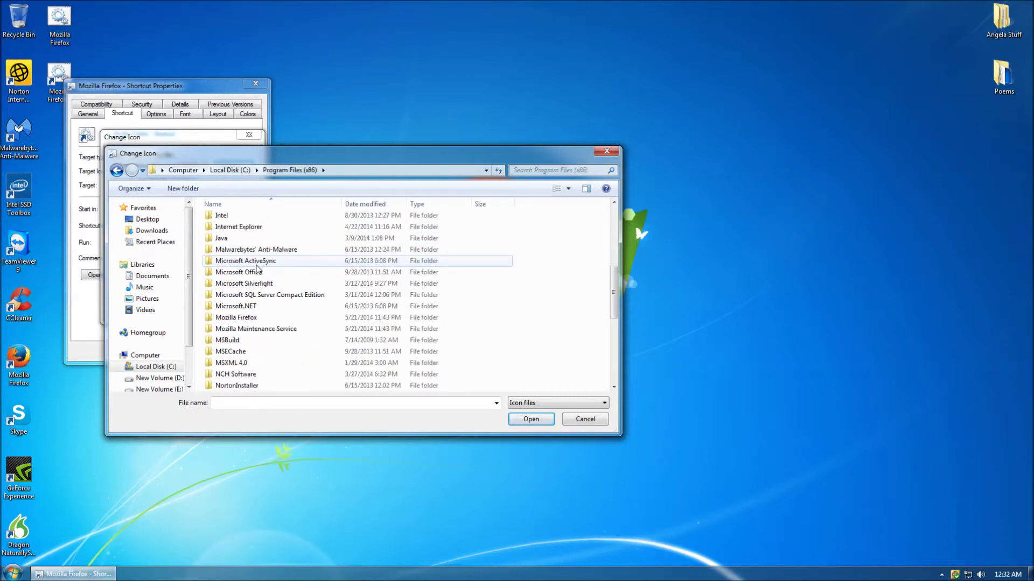
{"action": "double_click", "coordinate": [253, 318]}
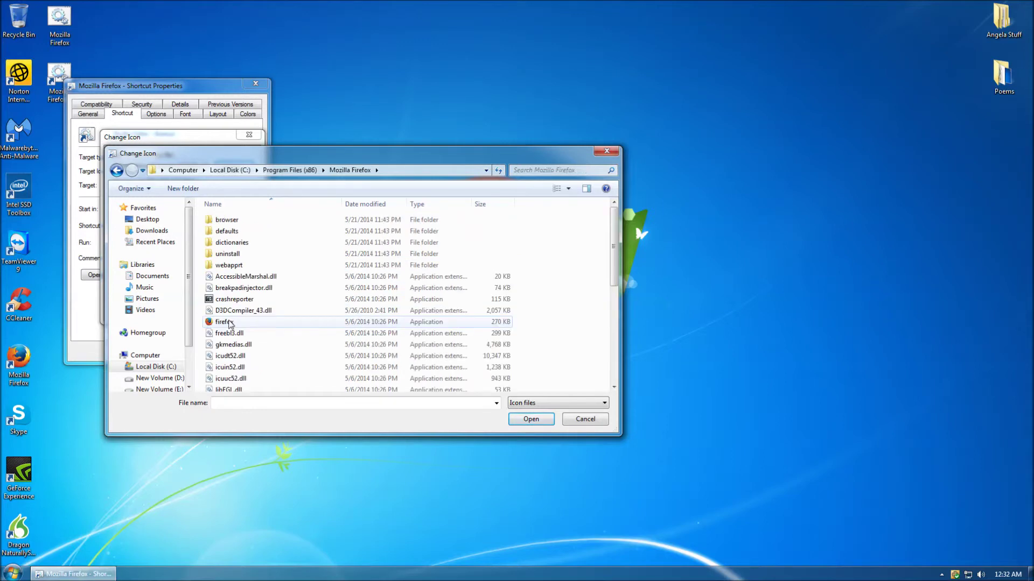
{"action": "left_click", "coordinate": [229, 323]}
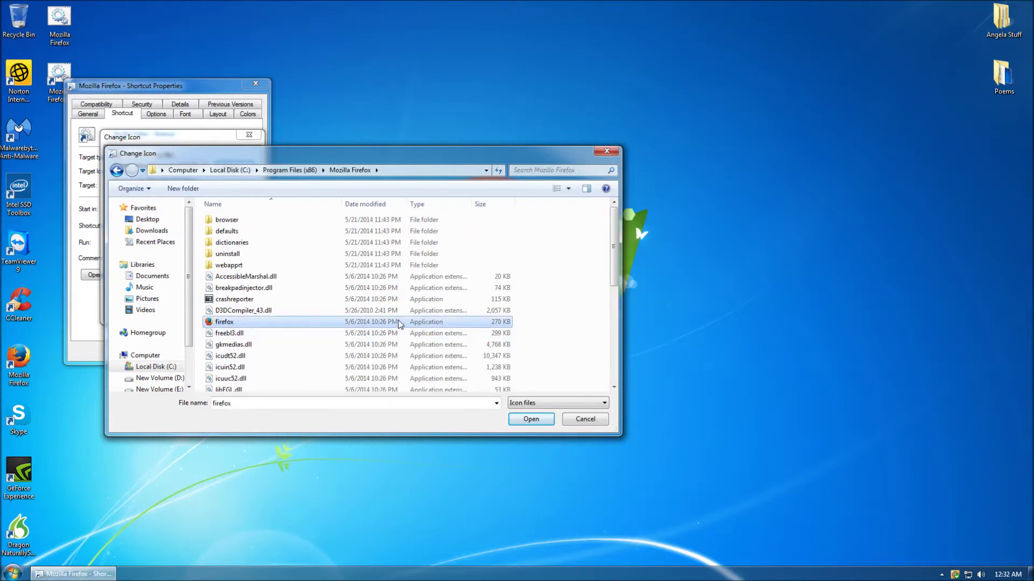
{"action": "double_click", "coordinate": [337, 321]}
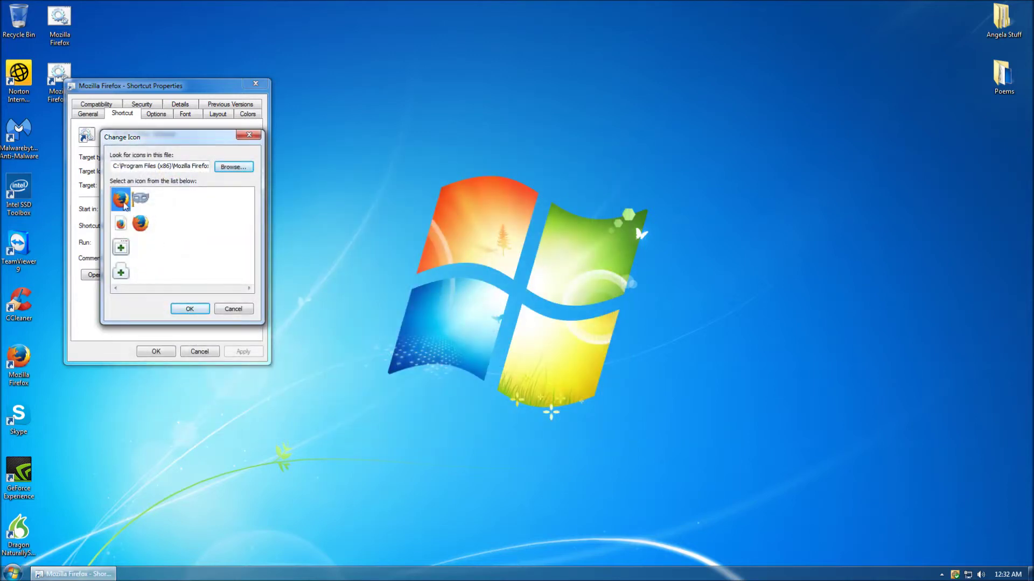
Set the shortcut's icon to the larger Firefox logo and apply the change
{"action": "left_click", "coordinate": [142, 227]}
{"action": "left_click", "coordinate": [120, 198]}
{"action": "left_click", "coordinate": [141, 215]}
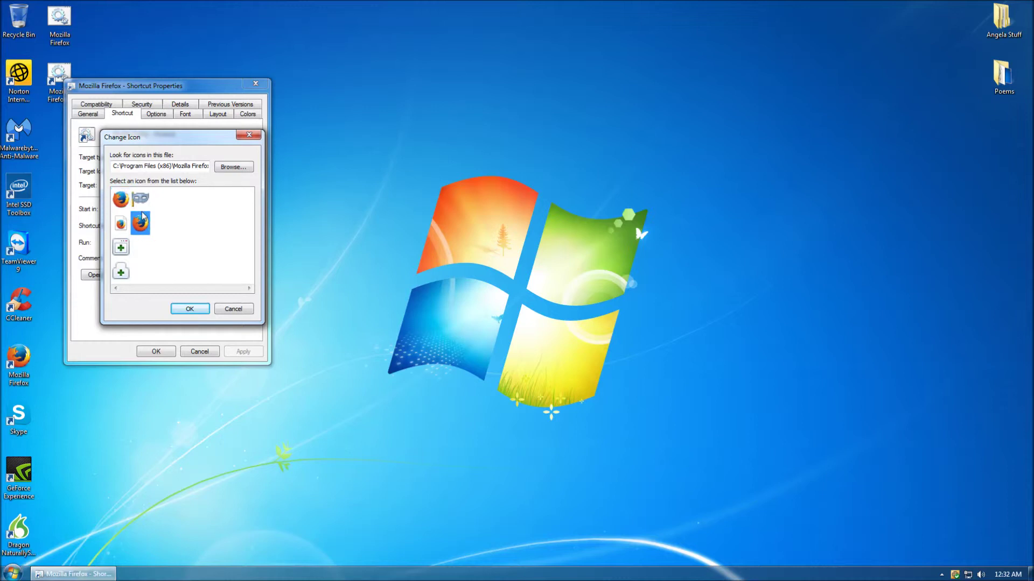
{"action": "left_click", "coordinate": [200, 308]}
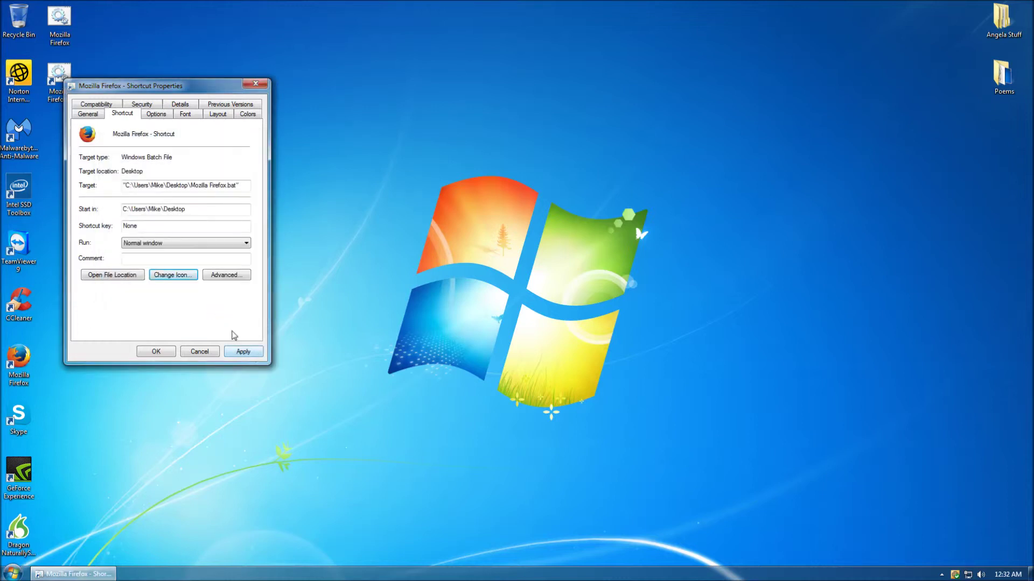
{"action": "left_click", "coordinate": [242, 351]}
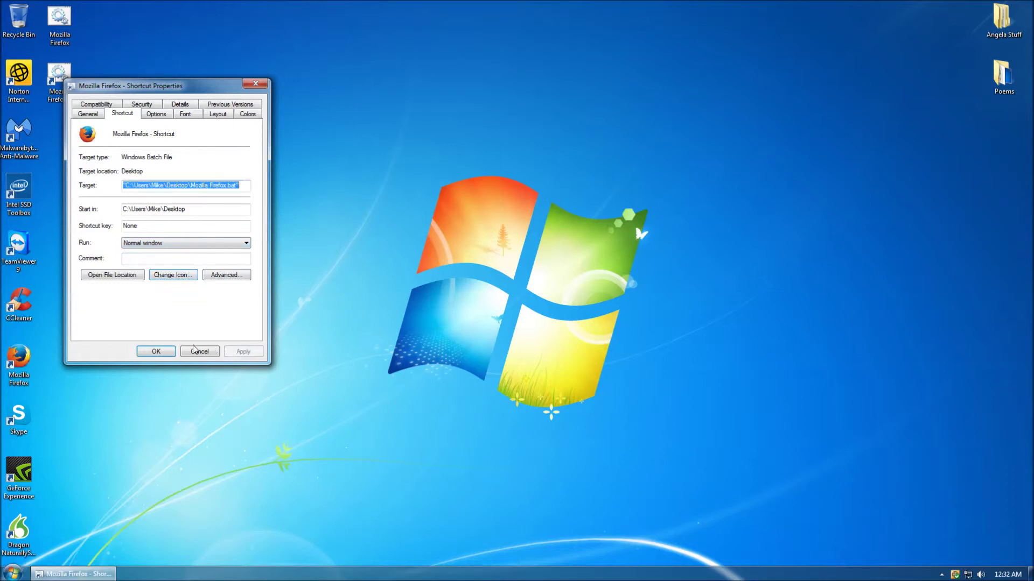
{"action": "left_click", "coordinate": [156, 351]}
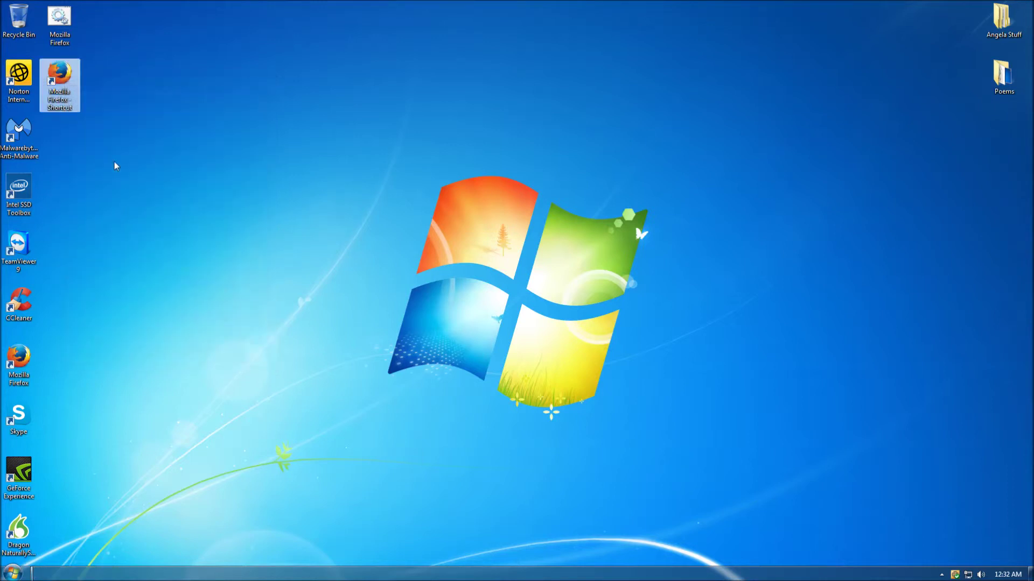
Rename the shortcut to 'Mozilla Firefox' by removing ' - Shortcut'
{"action": "left_click", "coordinate": [68, 110]}
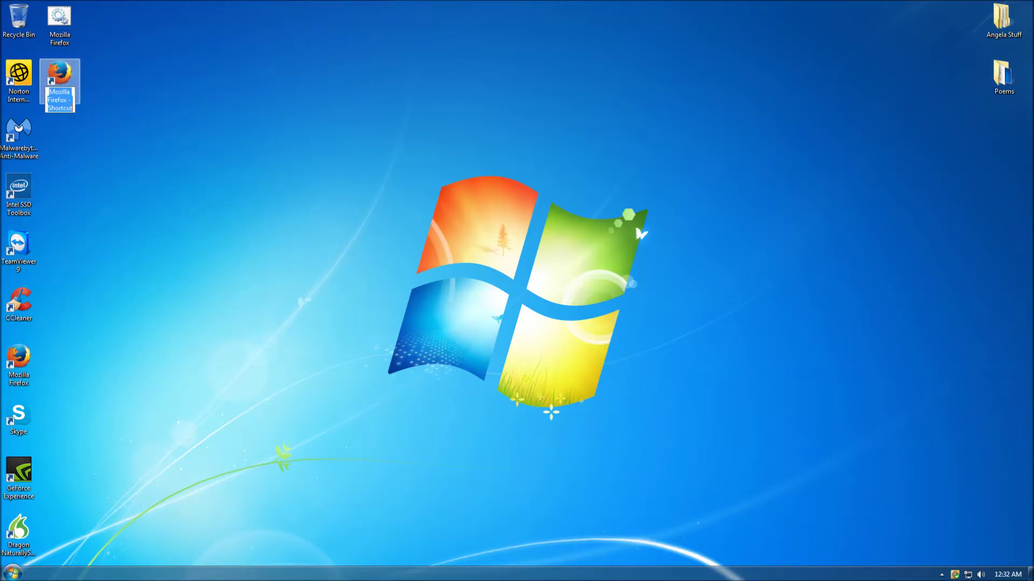
{"action": "key", "text": "BackSpace"}
{"action": "key", "text": "BackSpace"}
{"action": "key", "text": "BackSpace"}
{"action": "key", "text": "BackSpace"}
{"action": "key", "text": "BackSpace"}
{"action": "key", "text": "BackSpace"}
{"action": "key", "text": "BackSpace"}
{"action": "key", "text": "BackSpace"}
{"action": "key", "text": "BackSpace"}
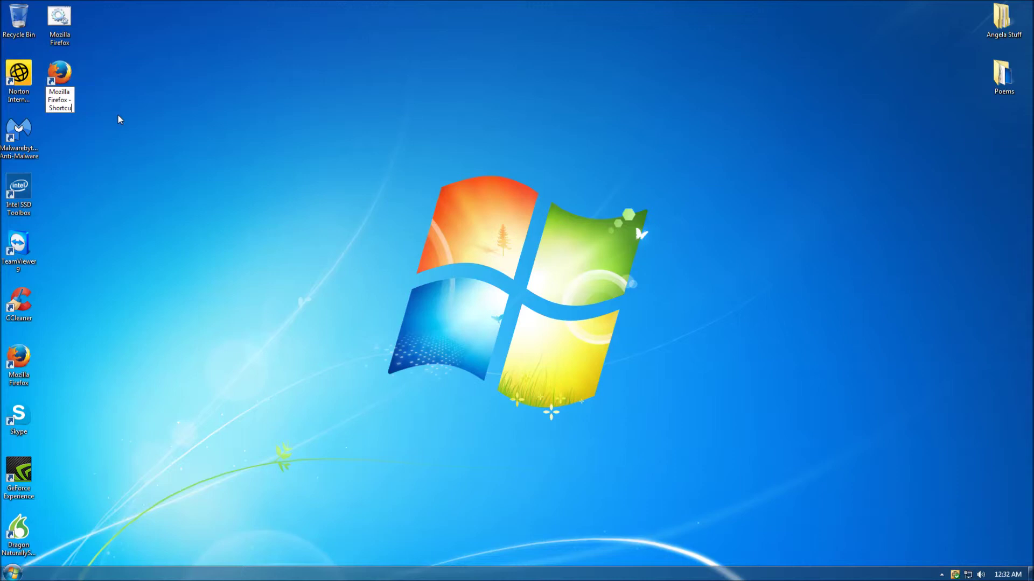
{"action": "key", "text": "BackSpace"}
{"action": "key", "text": "BackSpace"}
{"action": "key", "text": "Return"}
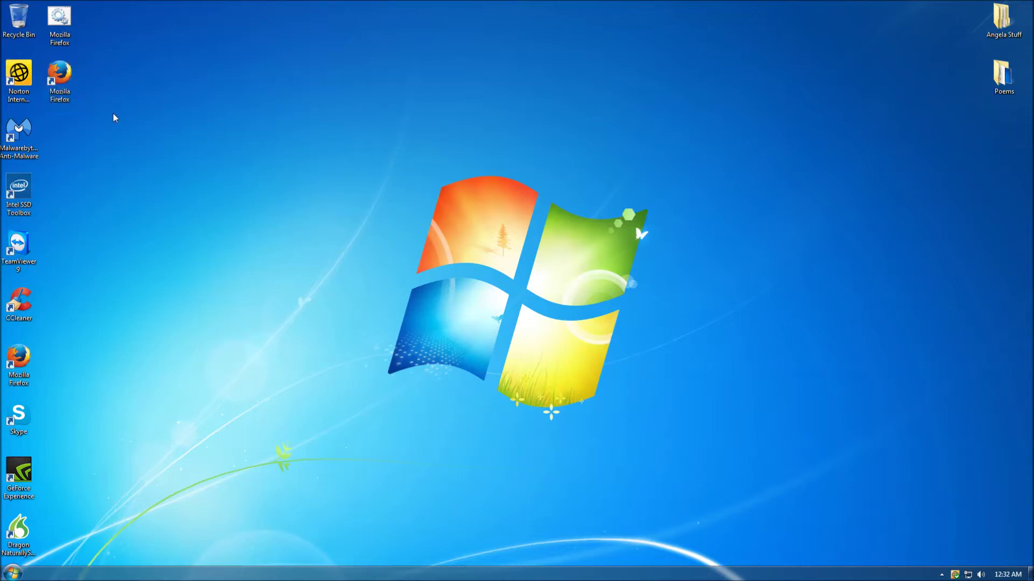
{"action": "double_click", "coordinate": [65, 79]}
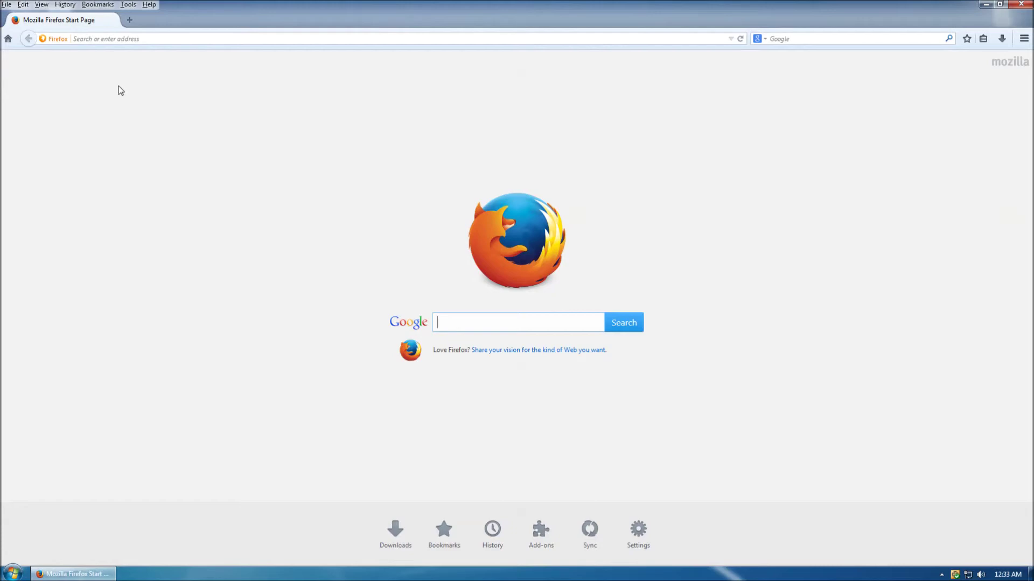
{"action": "left_click", "coordinate": [1021, 4]}
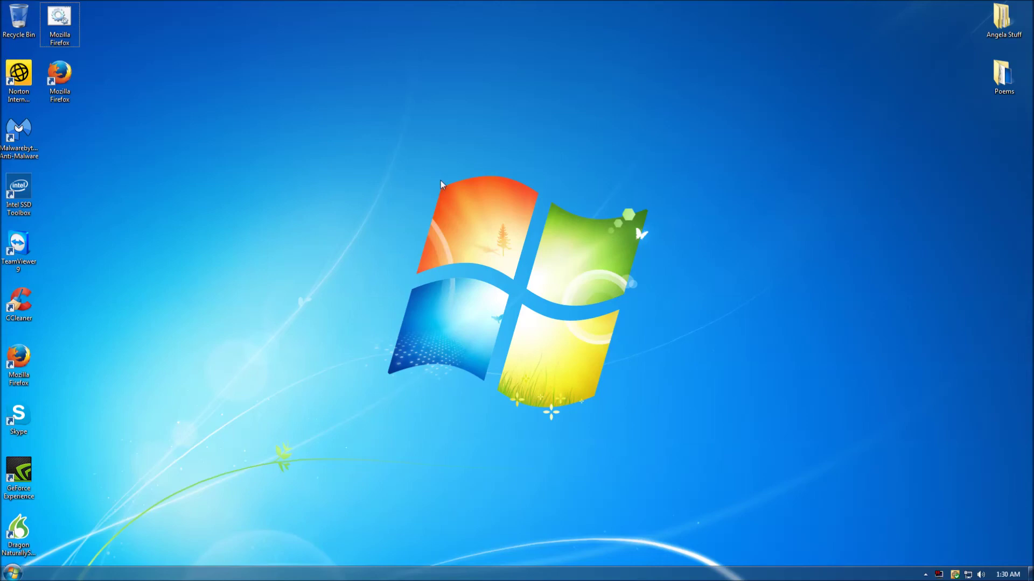
{"action": "key", "text": "ctrl+n"}
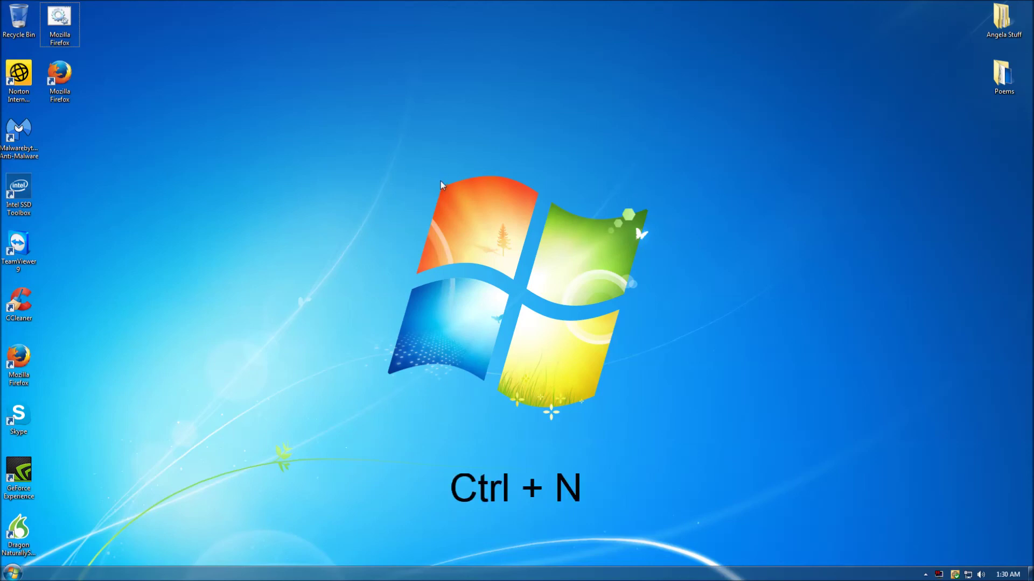